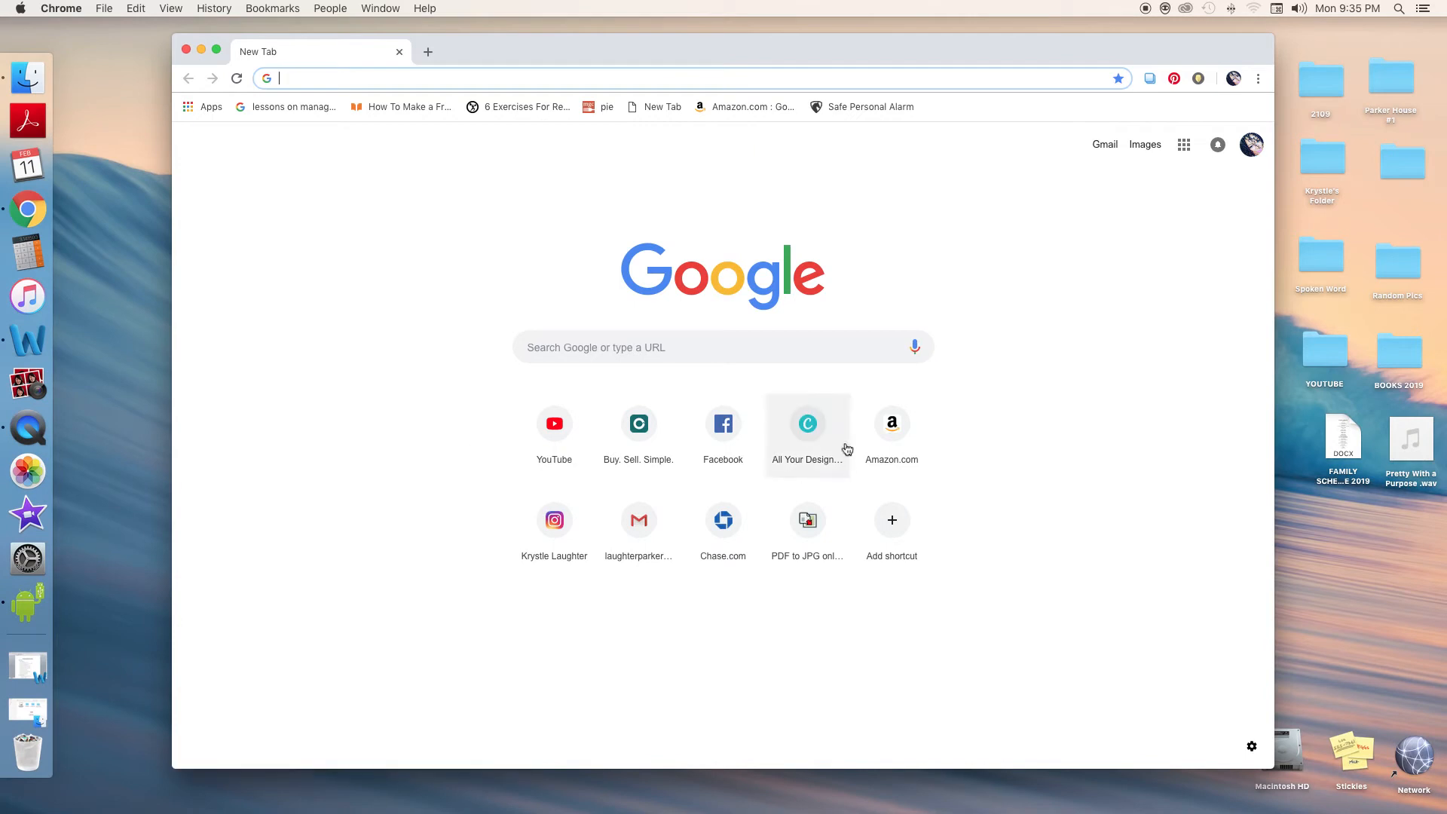
Open Canva and start a new Presentation (Widescreen) design
left_click(814, 426)
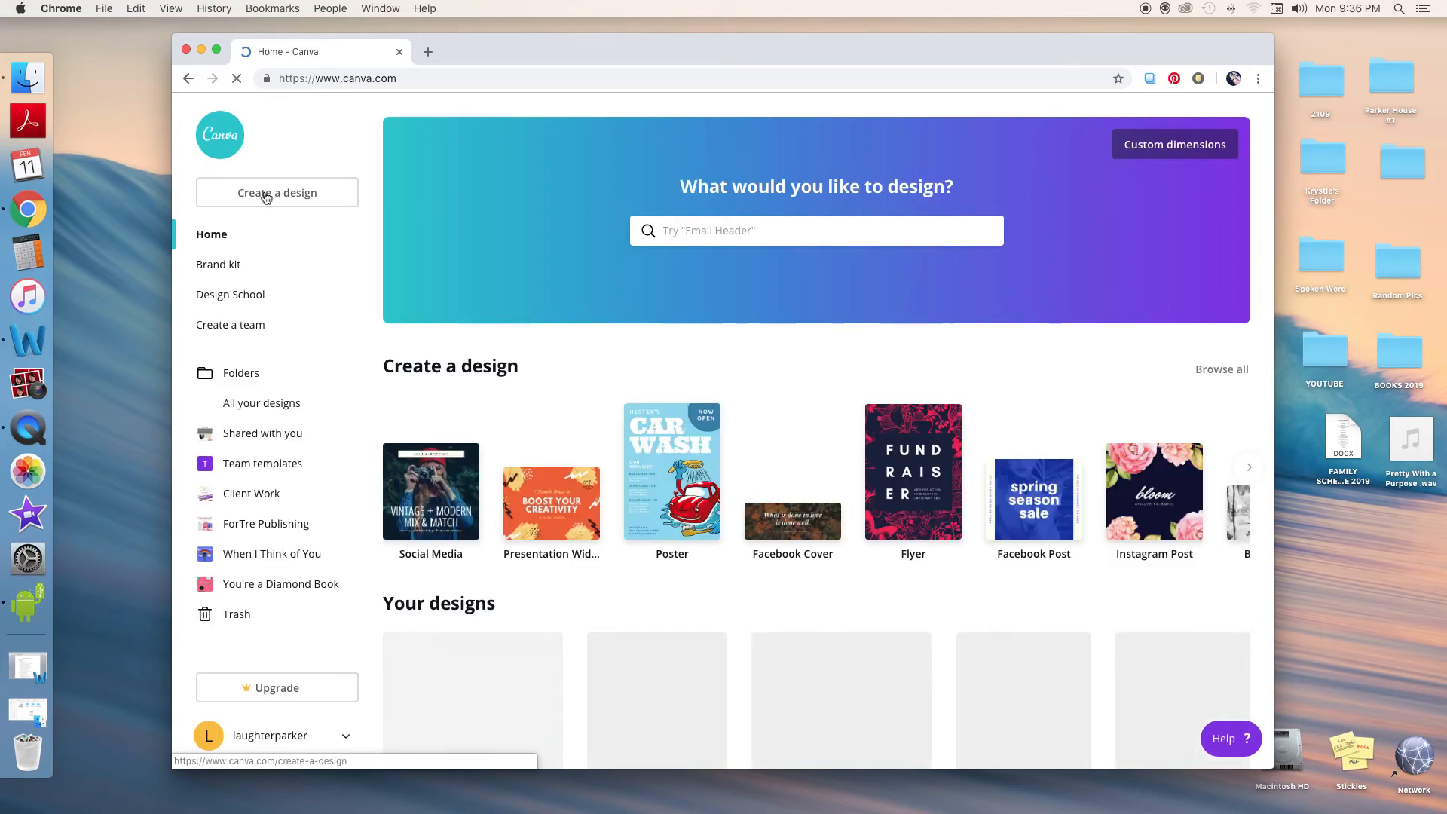
left_click(291, 196)
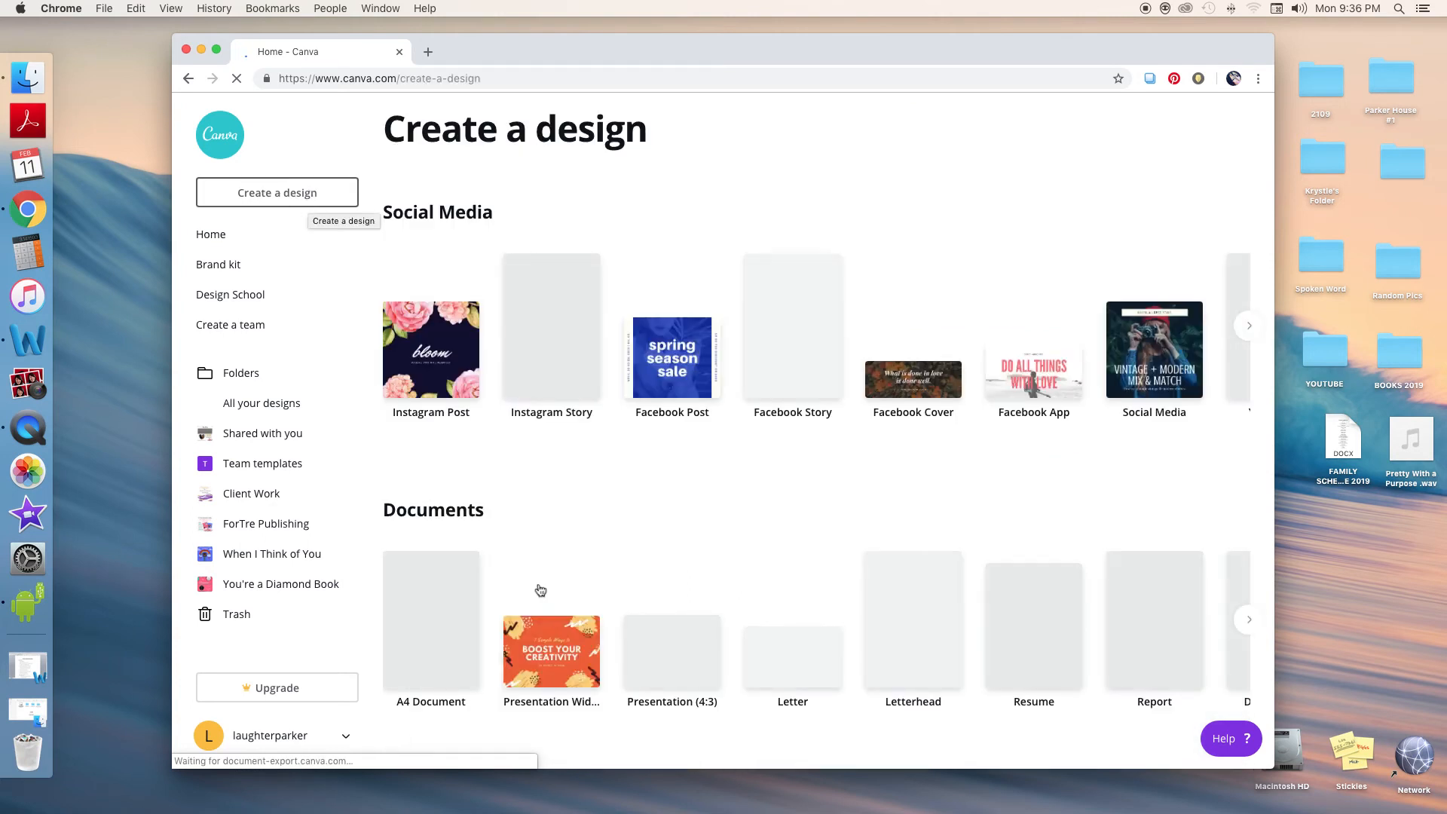
scroll(543, 573, "down", 3)
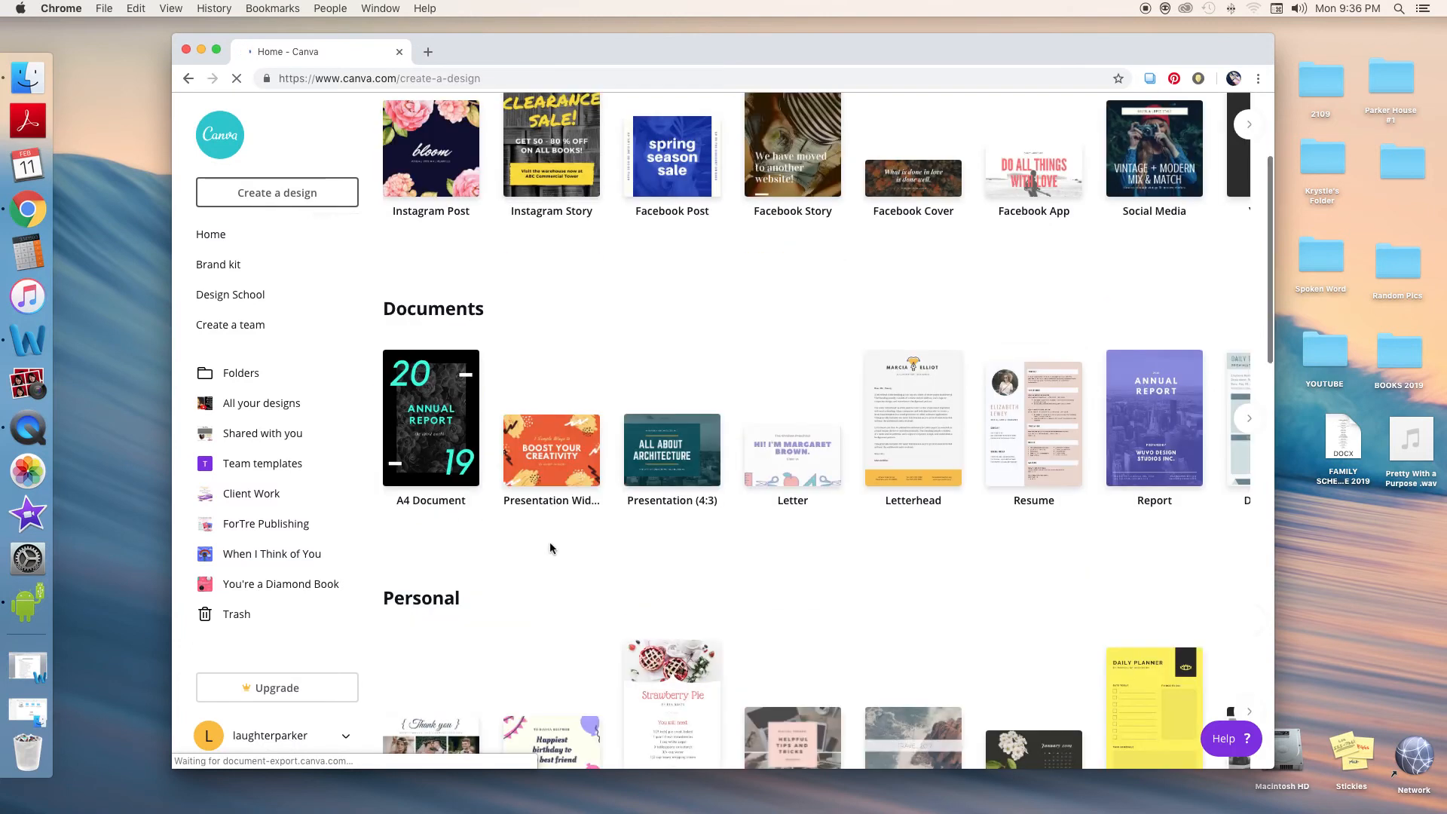
left_click(554, 456)
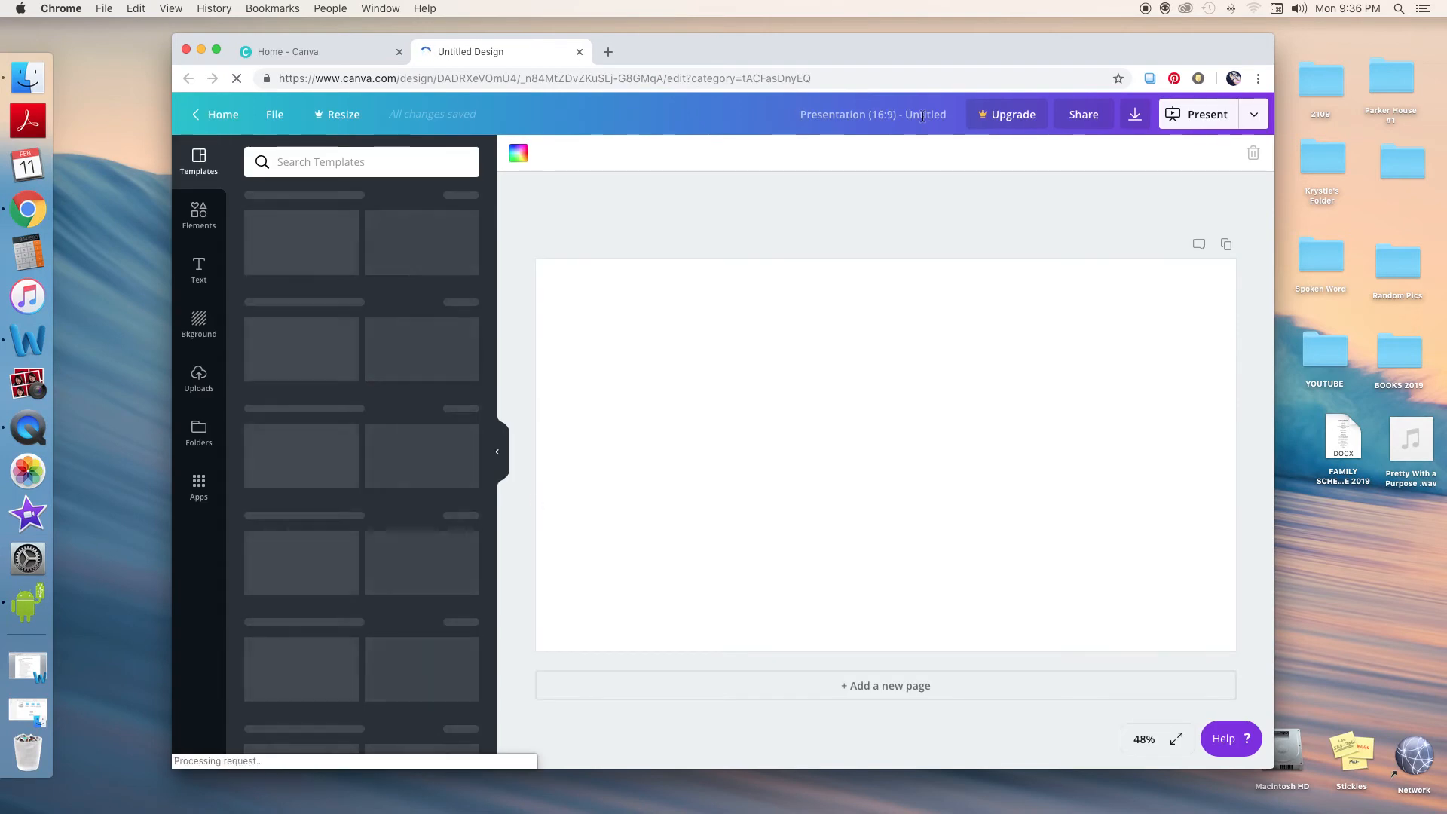
Add an uploaded portrait photo to the blank slide
left_click(864, 115)
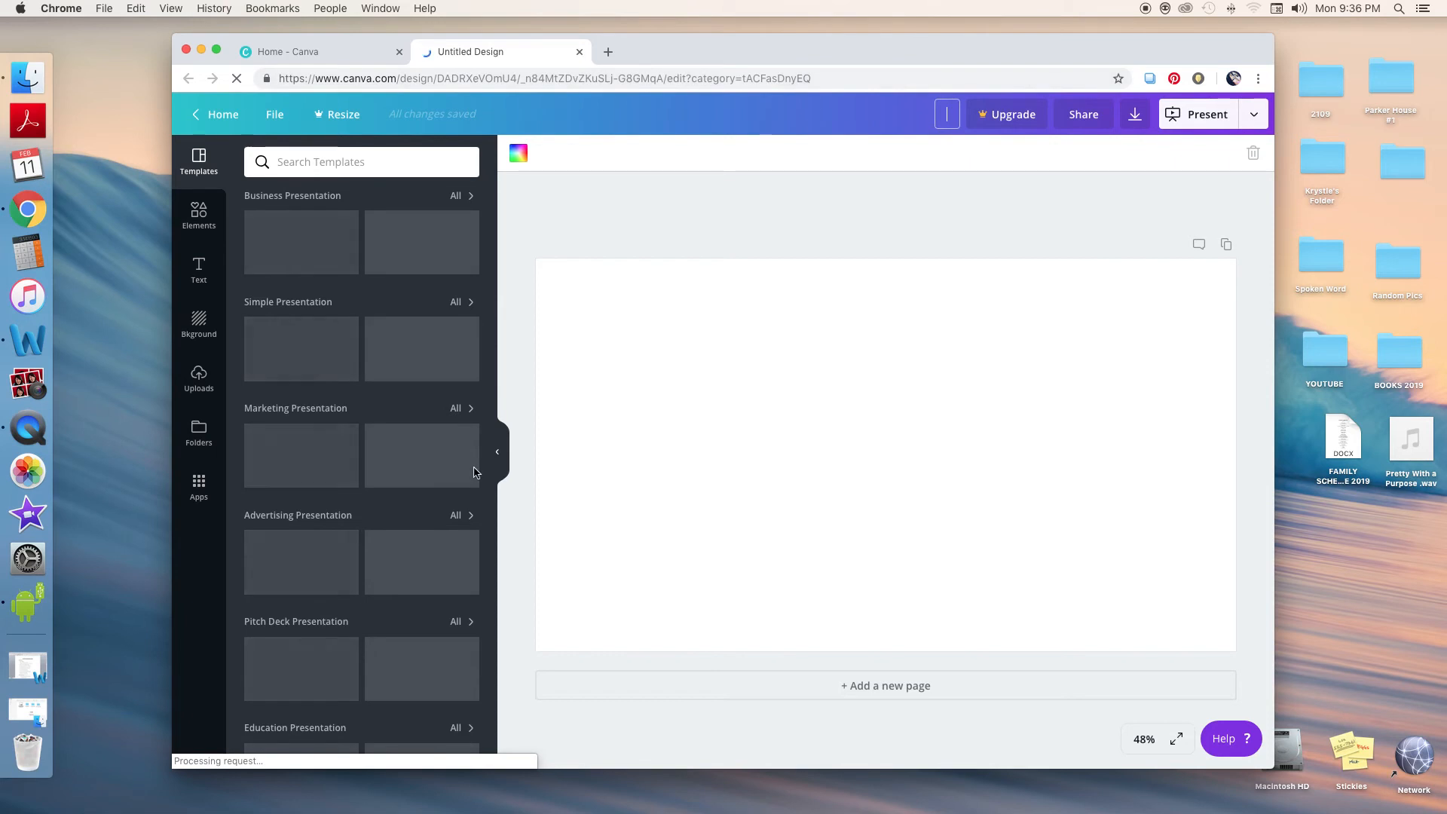
left_click(199, 381)
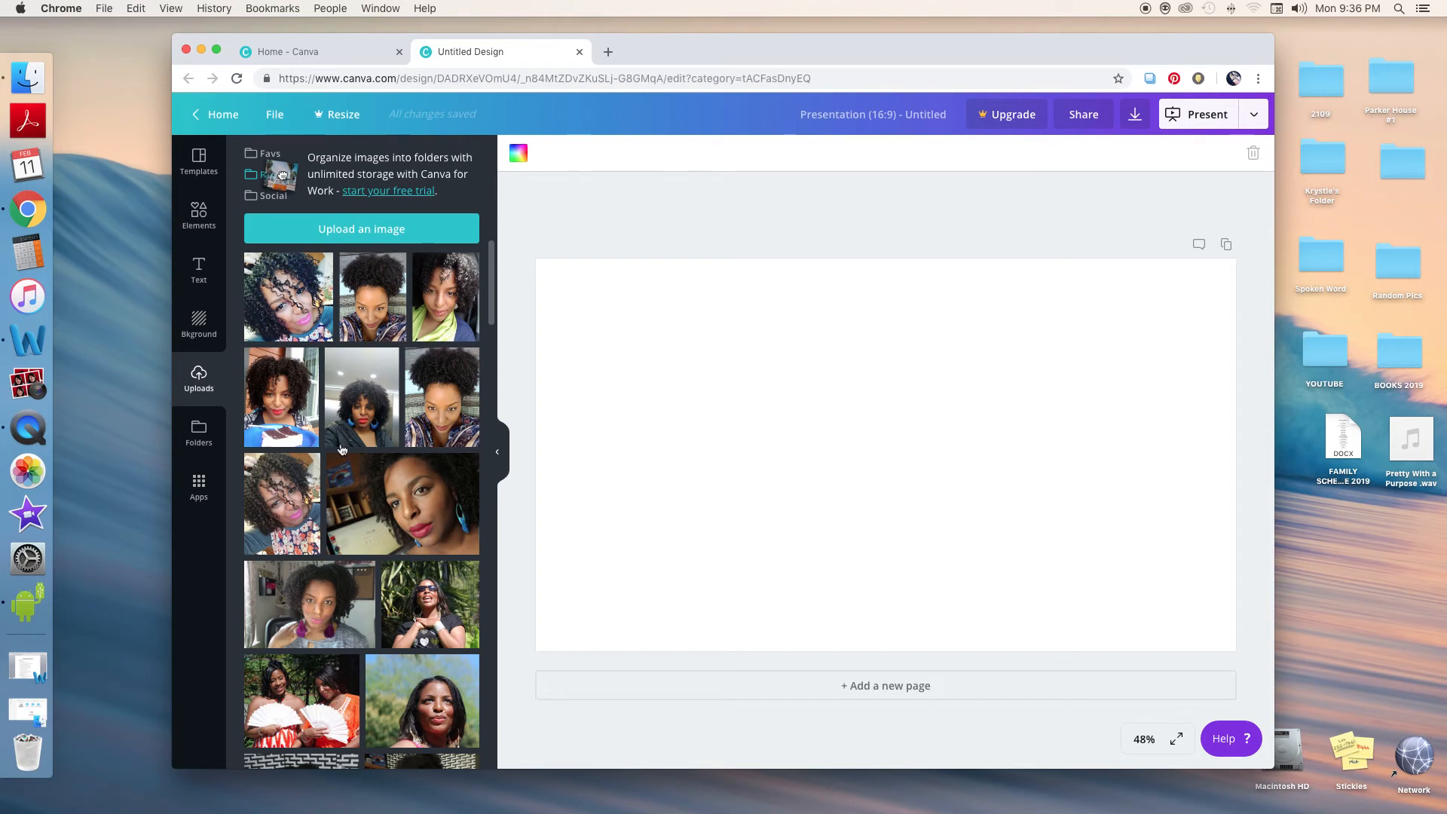
scroll(354, 489, "down", 5)
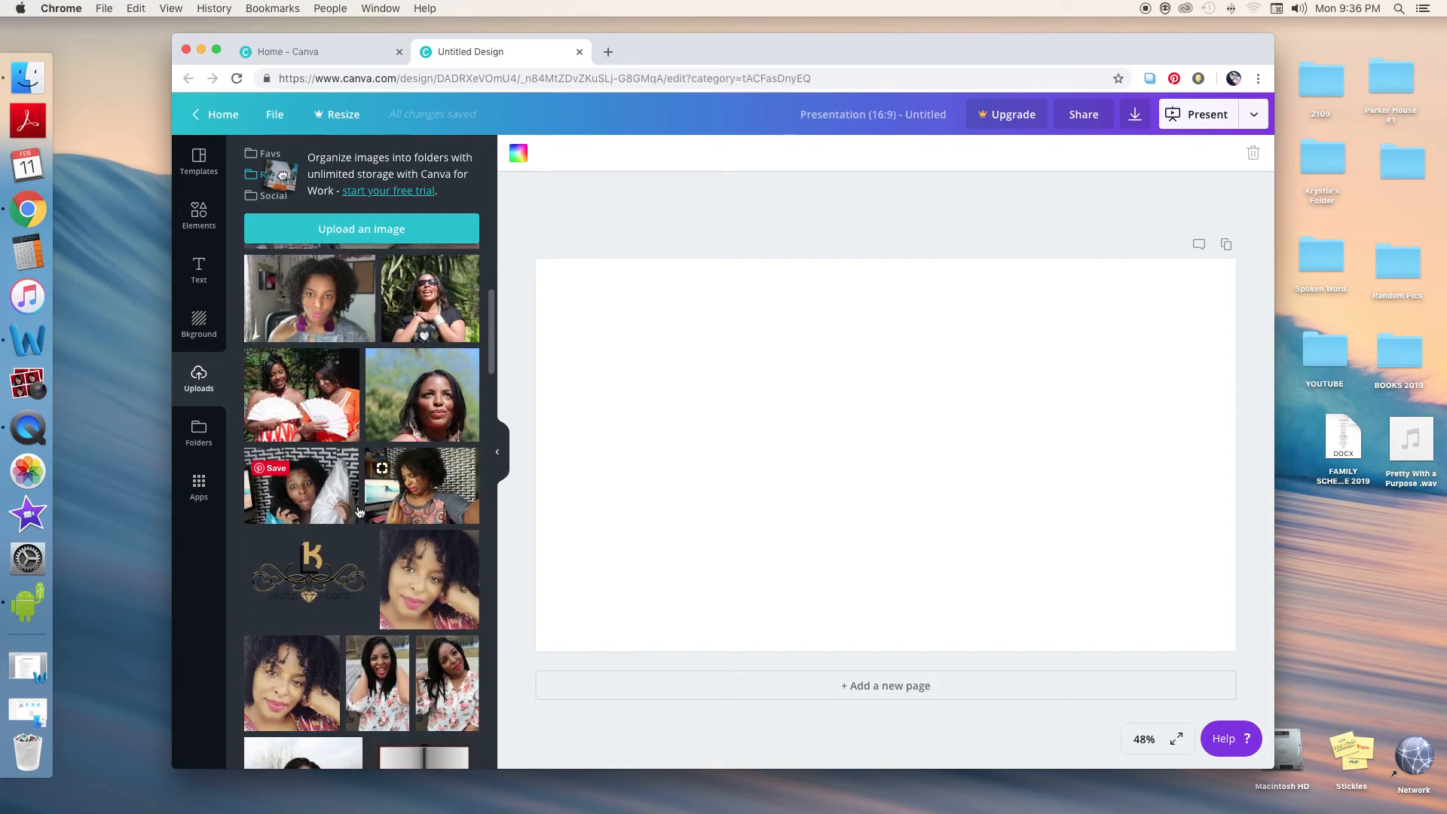
left_click(399, 532)
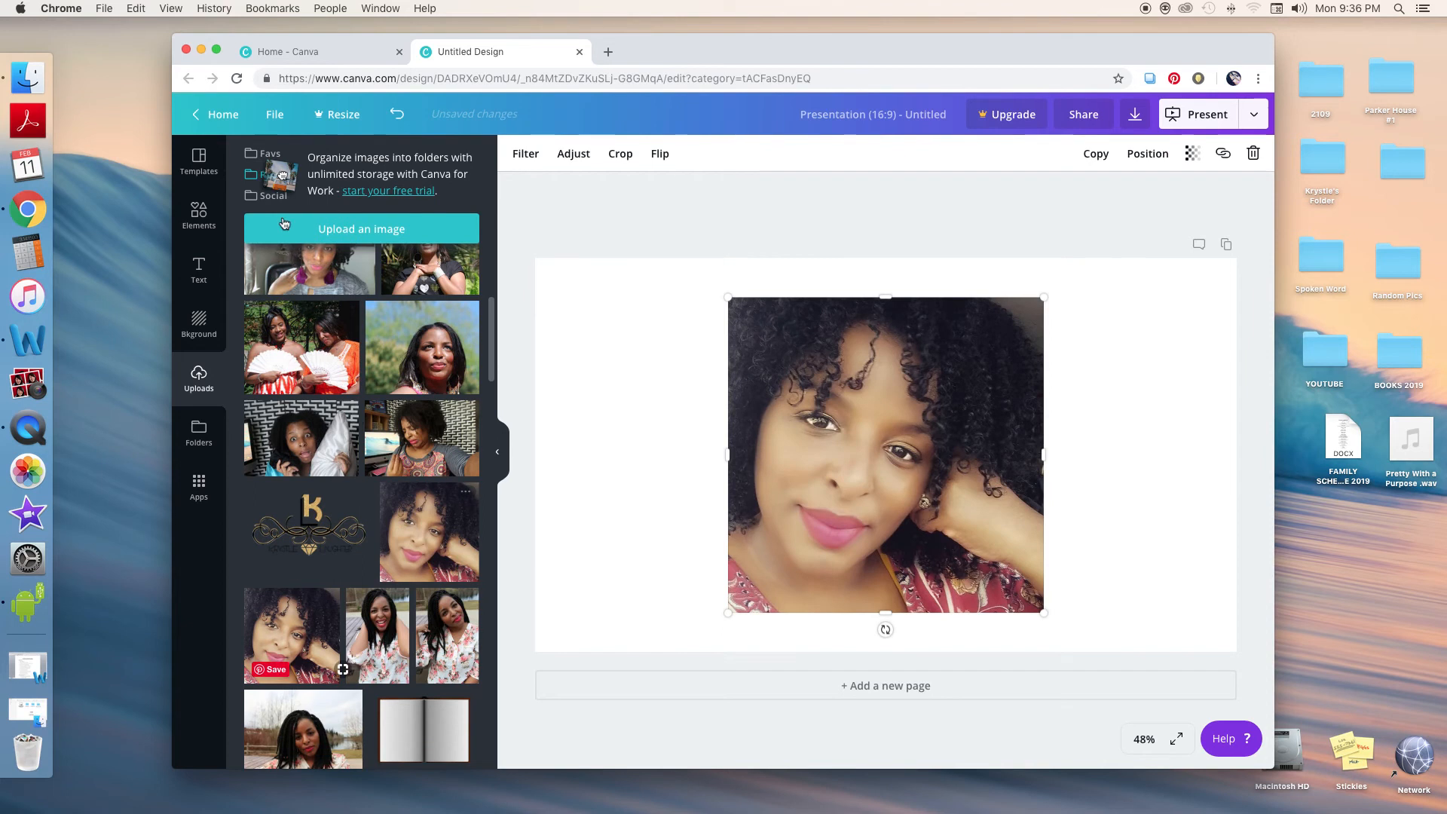
Place a circle frame on the slide and put the portrait photo inside it
left_click(206, 209)
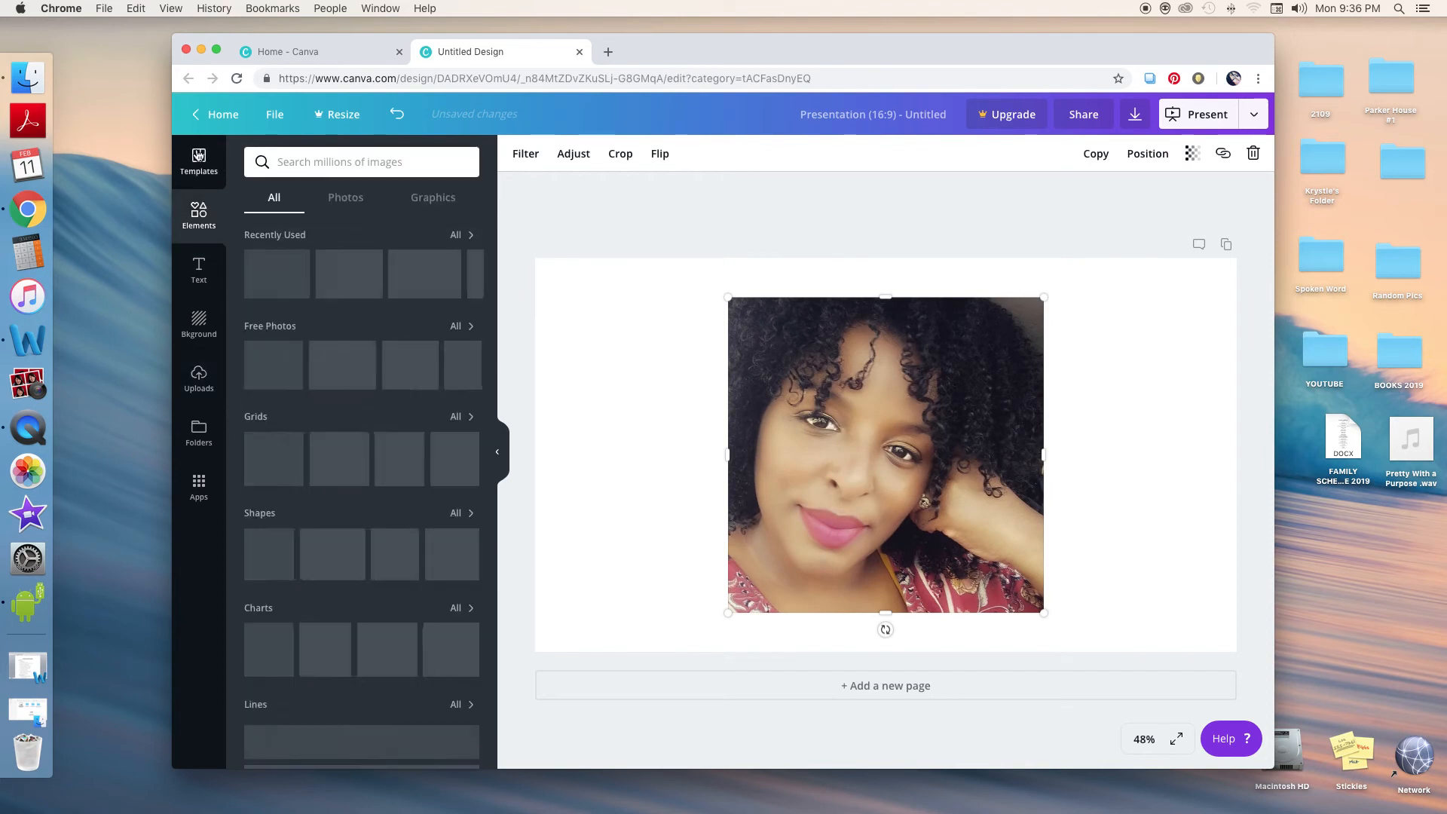
left_click(199, 155)
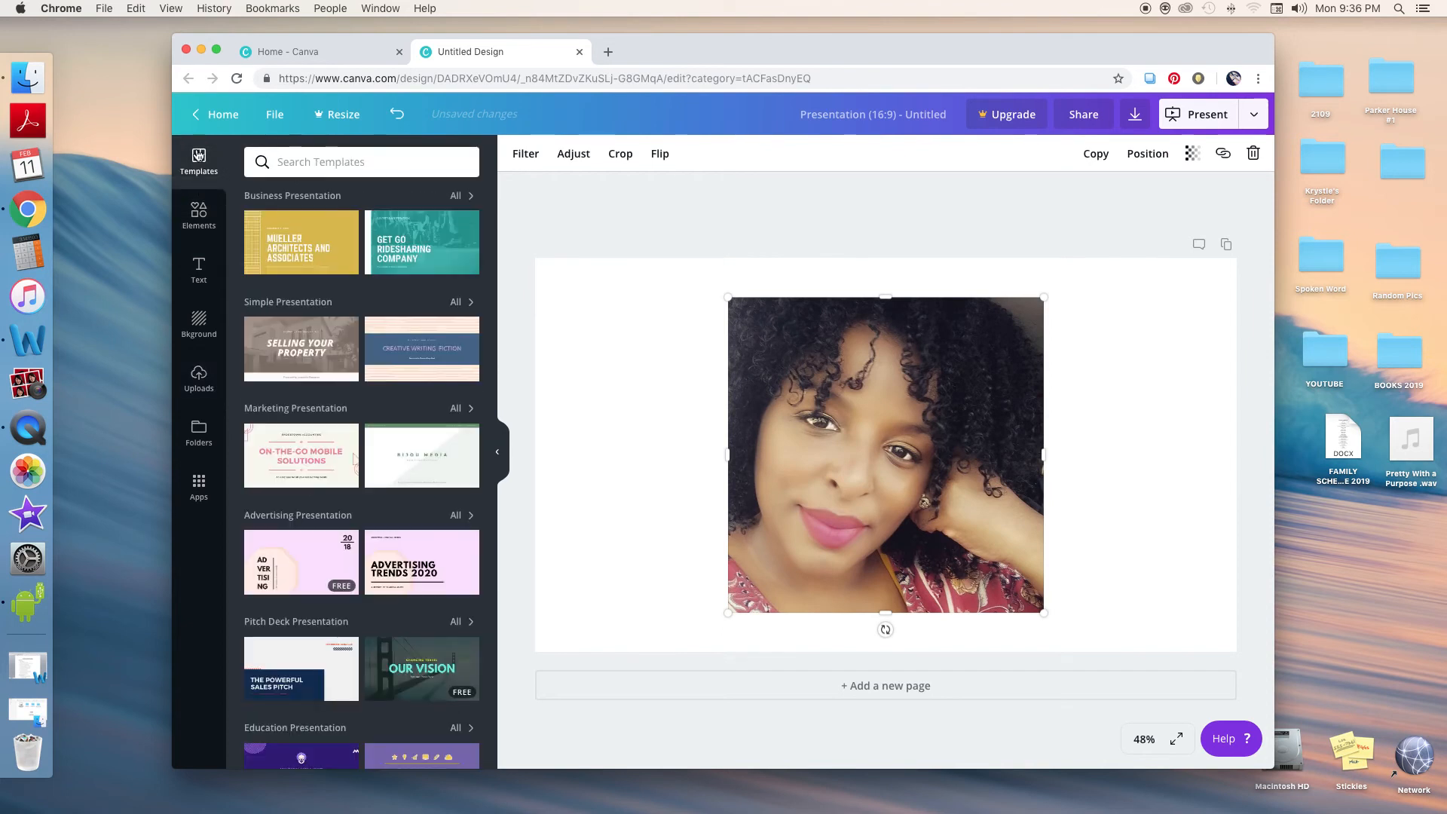
left_click(204, 210)
left_click_drag(407, 273, 570, 330)
left_click_drag(995, 396, 780, 420)
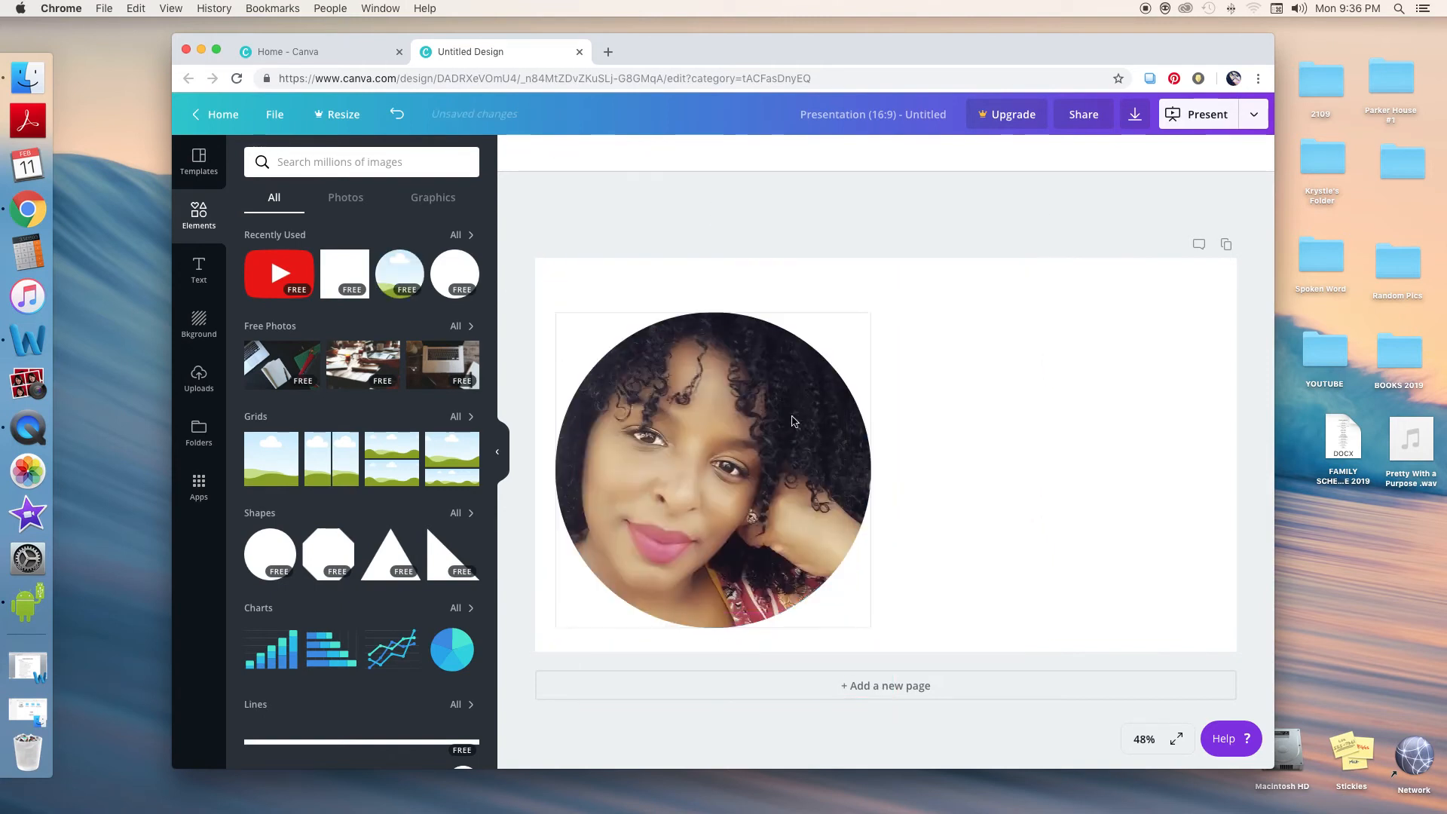
Add a heading text box and move it to the upper right of the slide
left_click(205, 270)
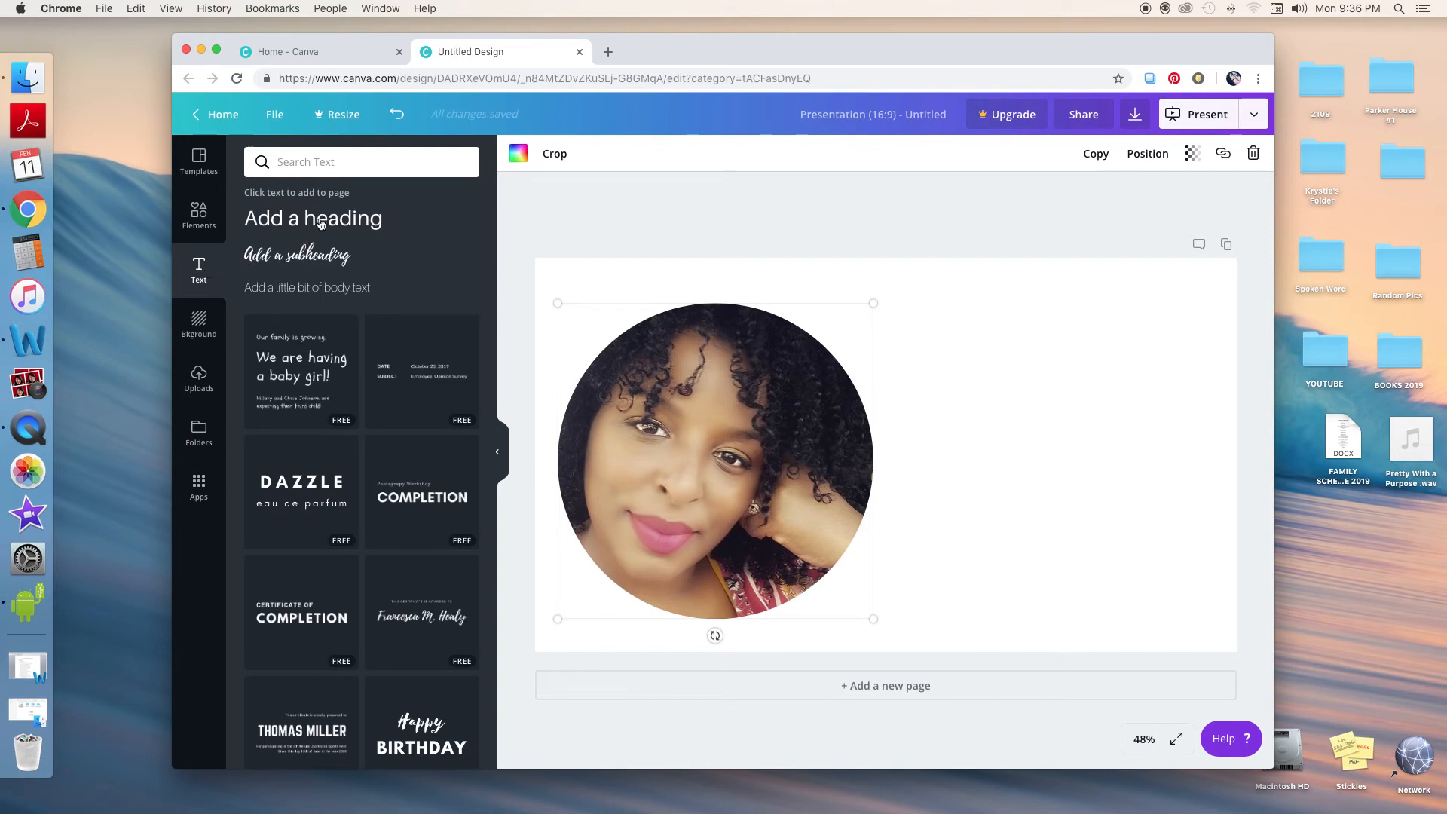
left_click(321, 222)
left_click_drag(761, 639, 1092, 322)
left_click(877, 596)
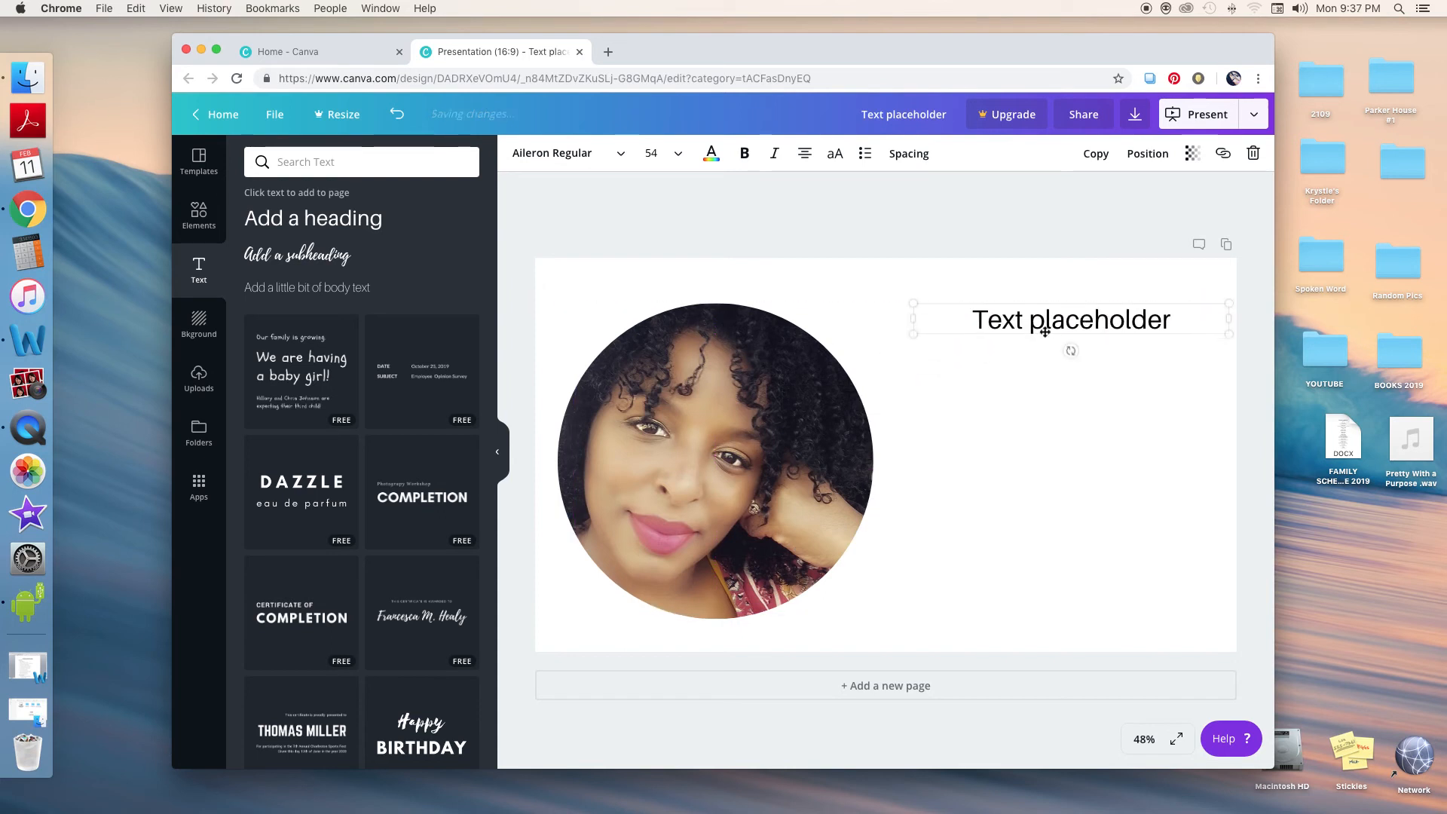
Replace the heading text with "How To Create A Custom Youtube Thumbnail"
left_click_drag(1000, 313, 1182, 326)
type("Ho")
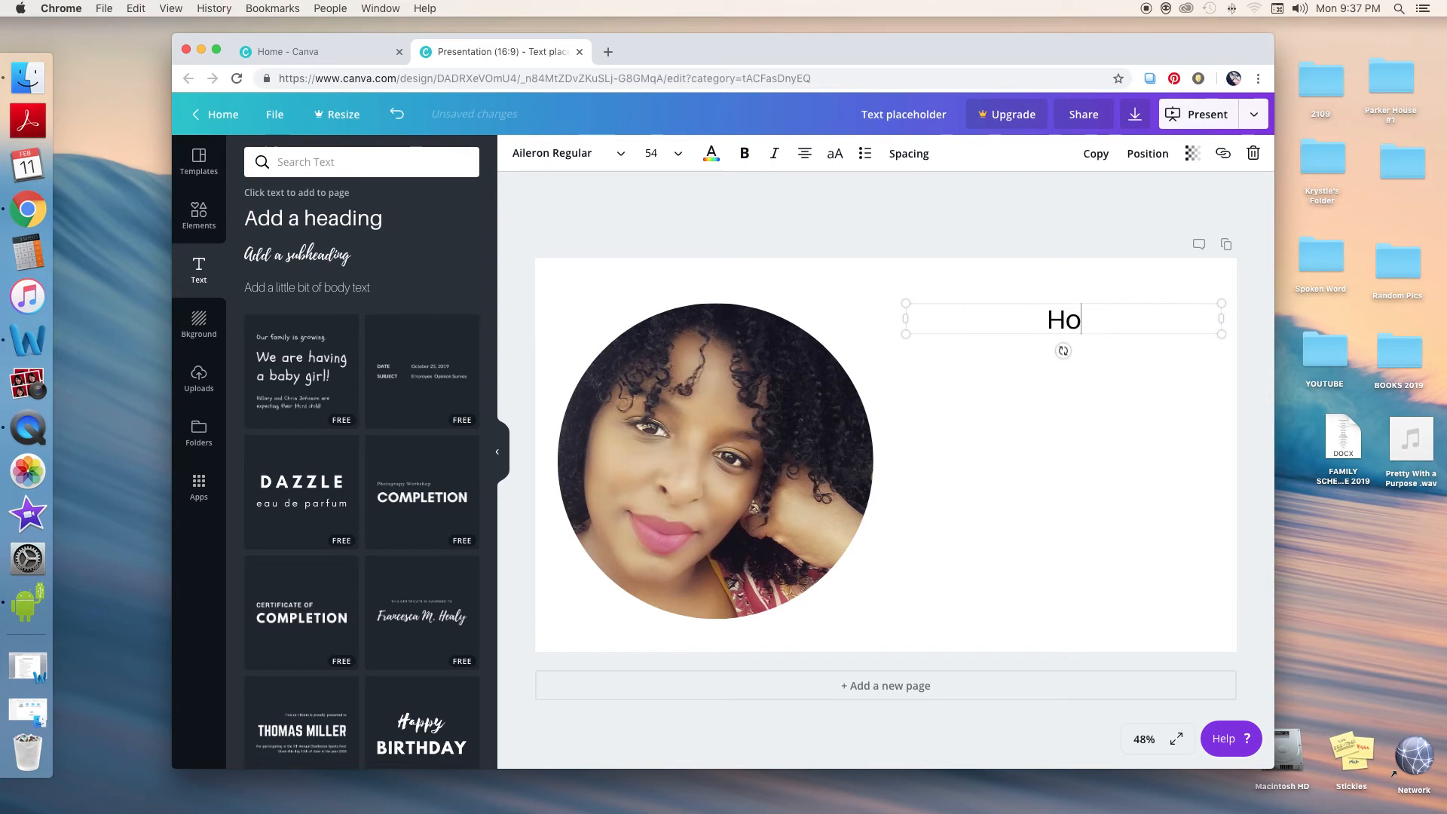
type("w To Create ")
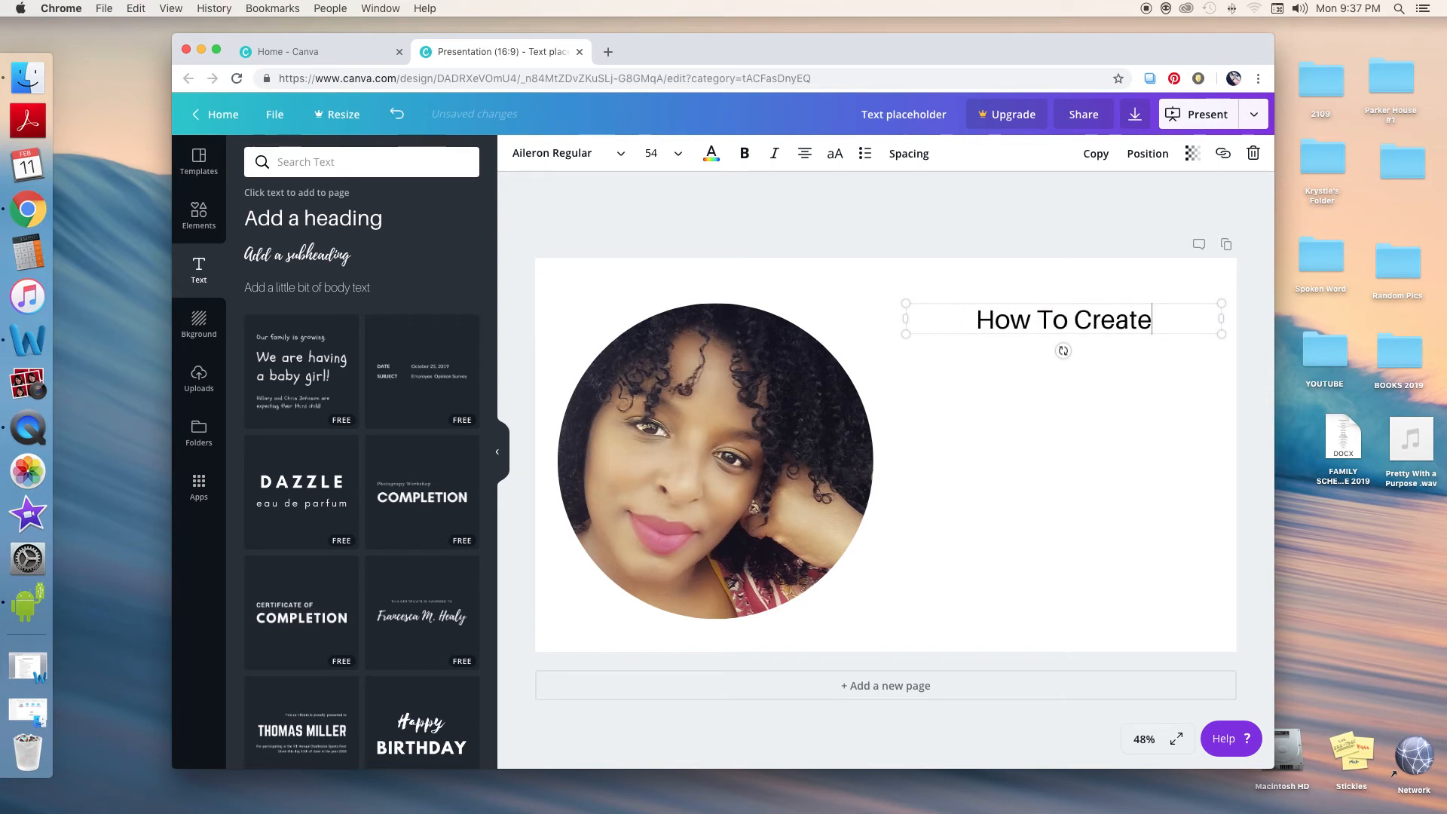
type("A C")
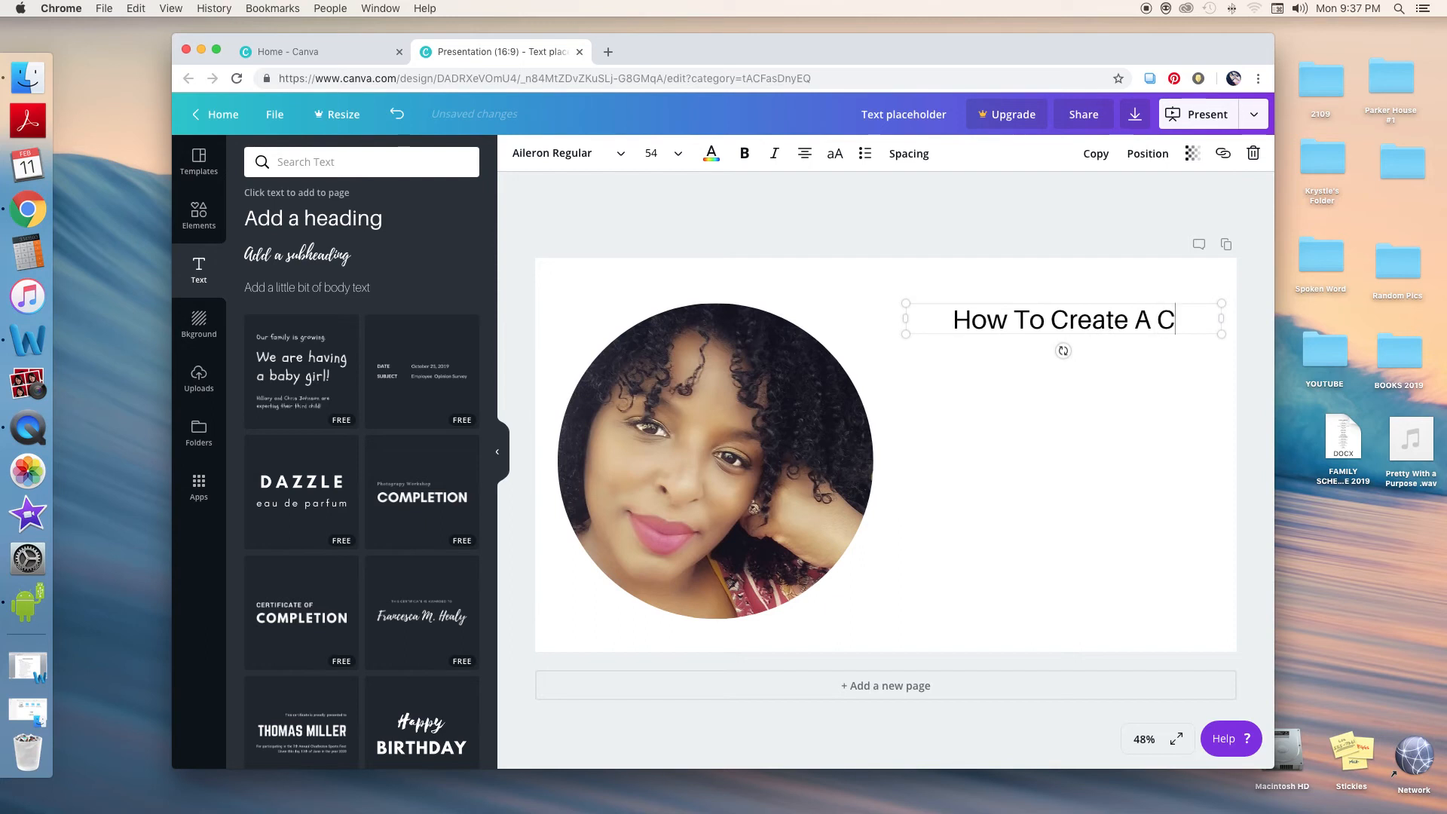
type("ustome")
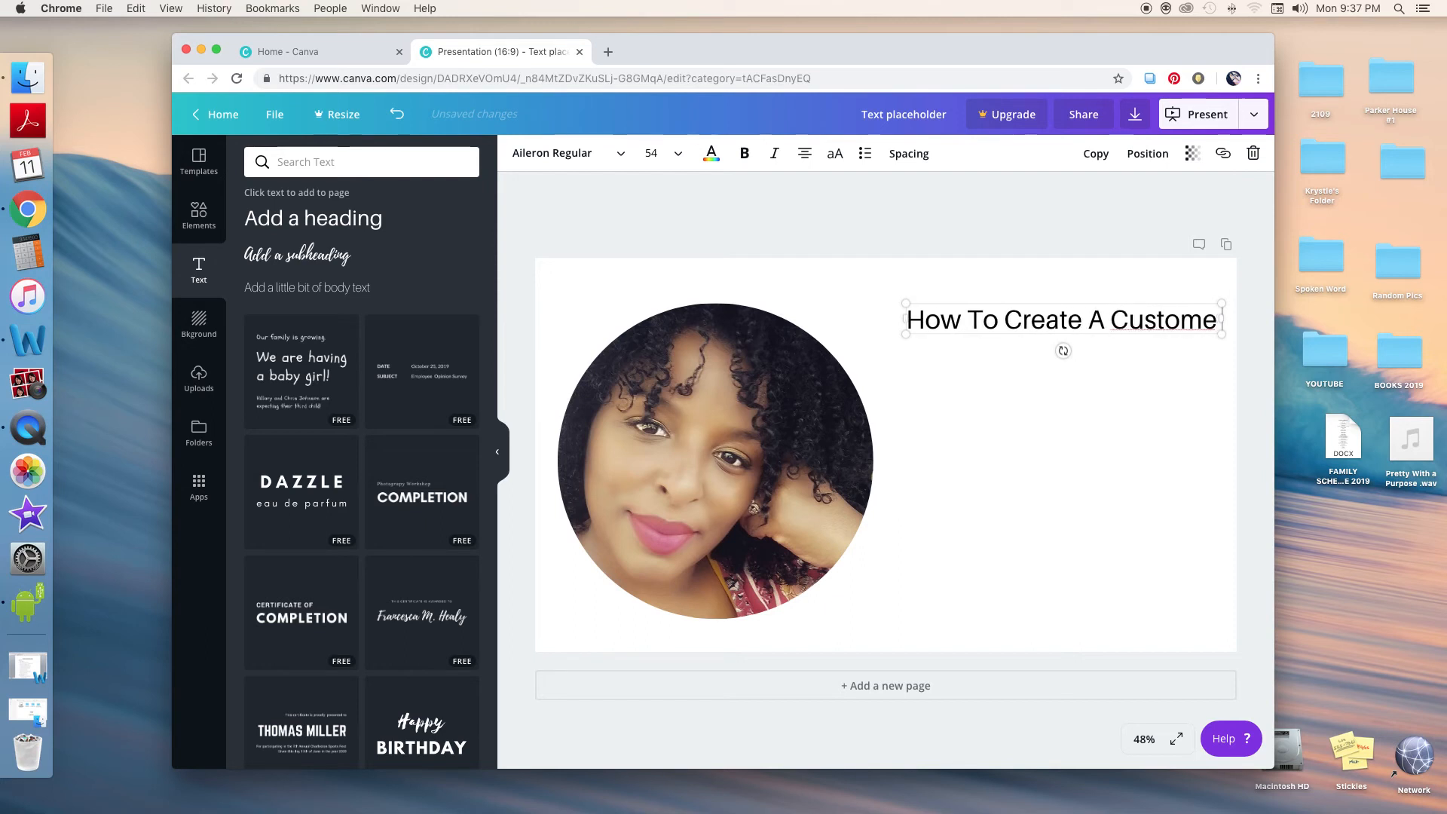
type(" Youtube")
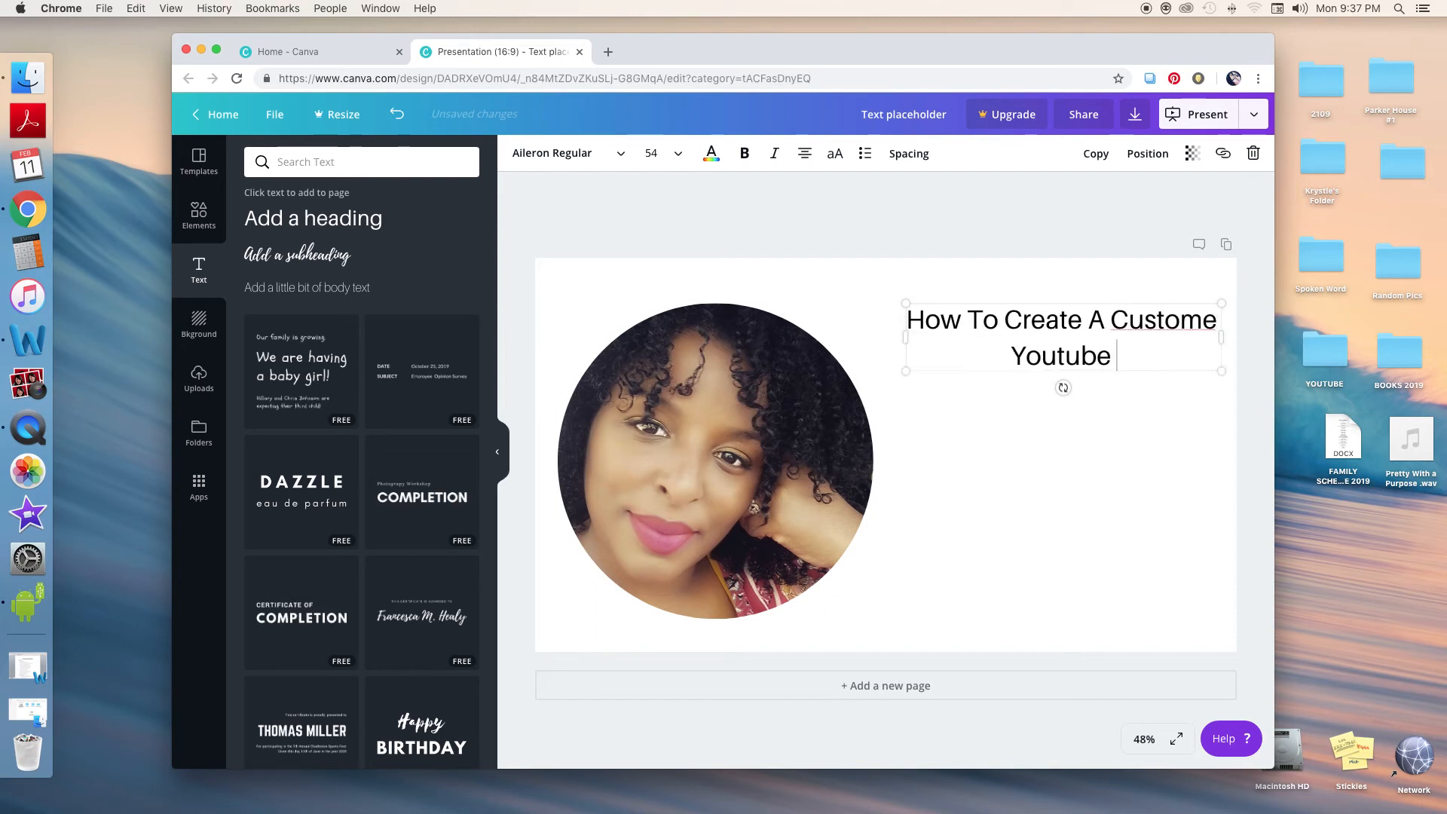
type(" Th")
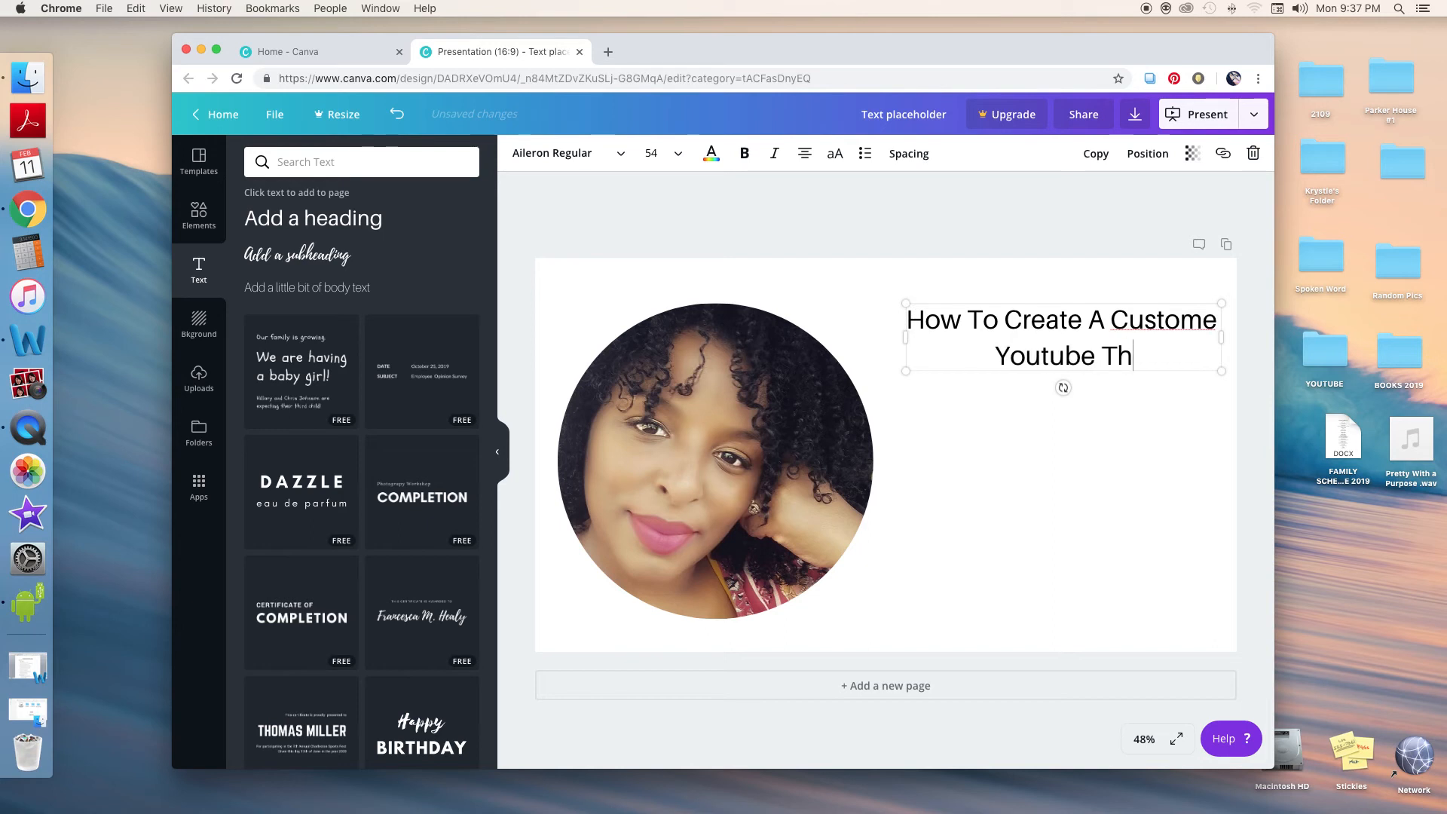
type("umbnail")
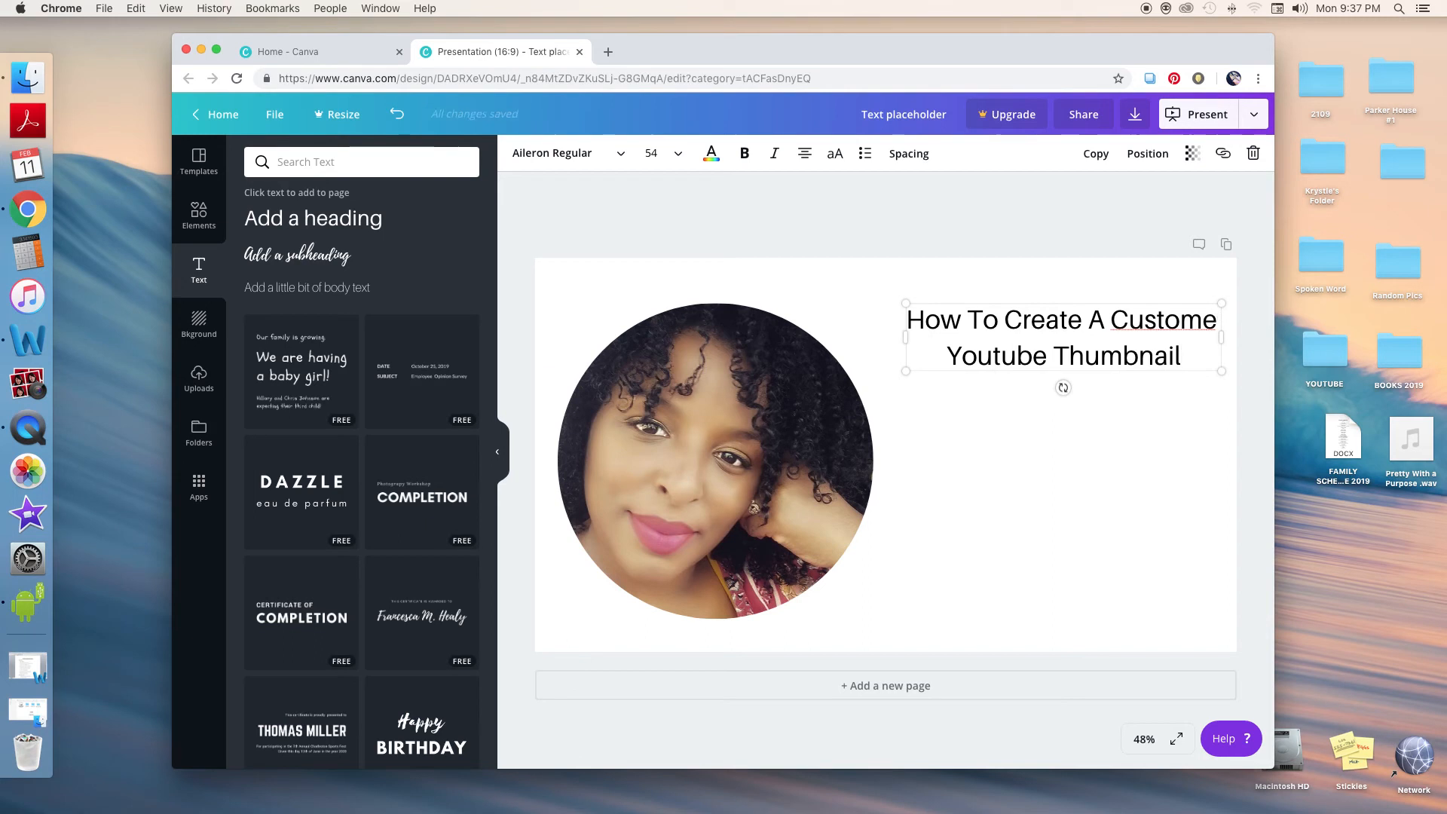
key("BackSpace")
Set the heading's font size to 104
left_click(670, 145)
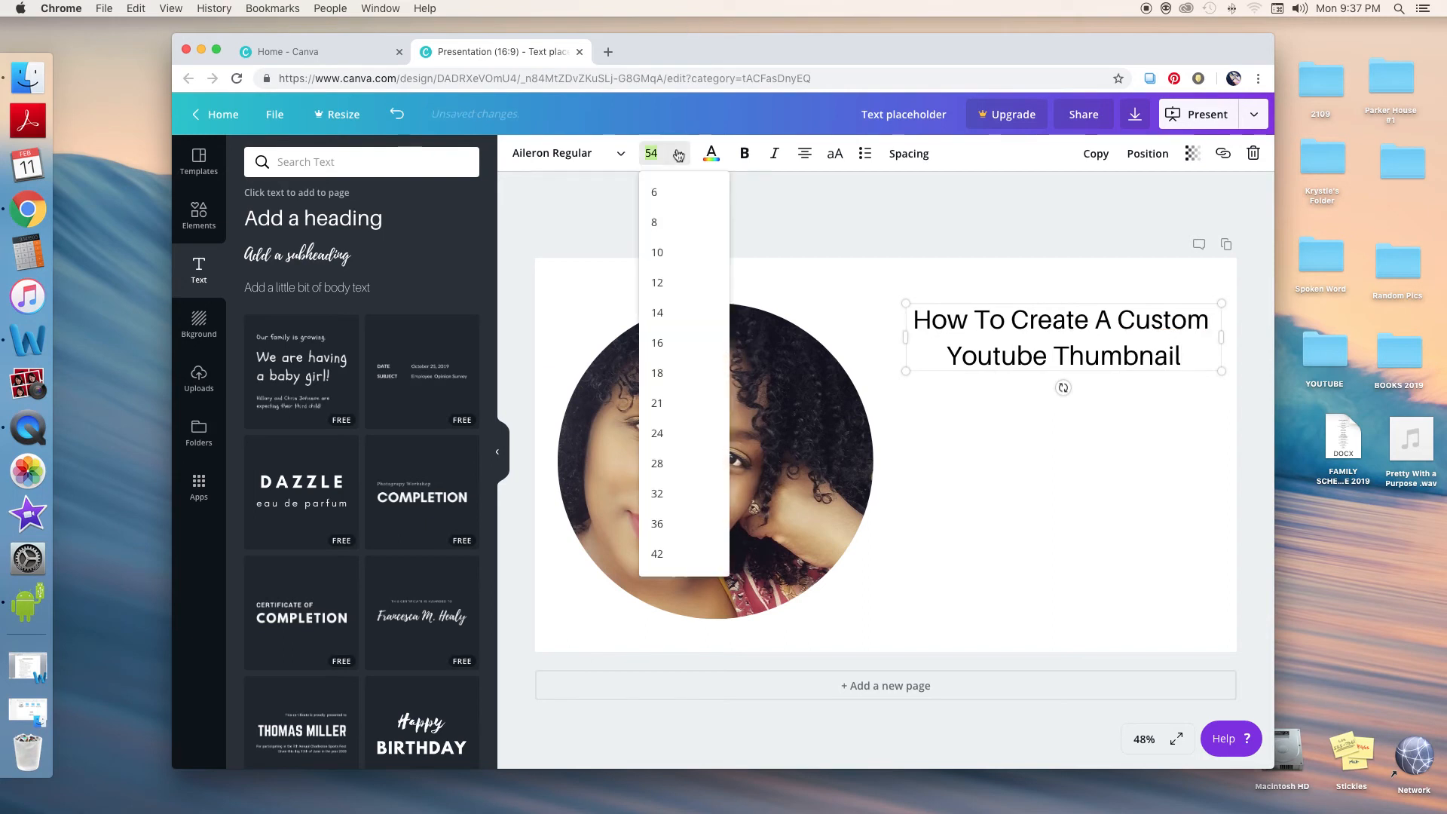
scroll(677, 538, "down", 3)
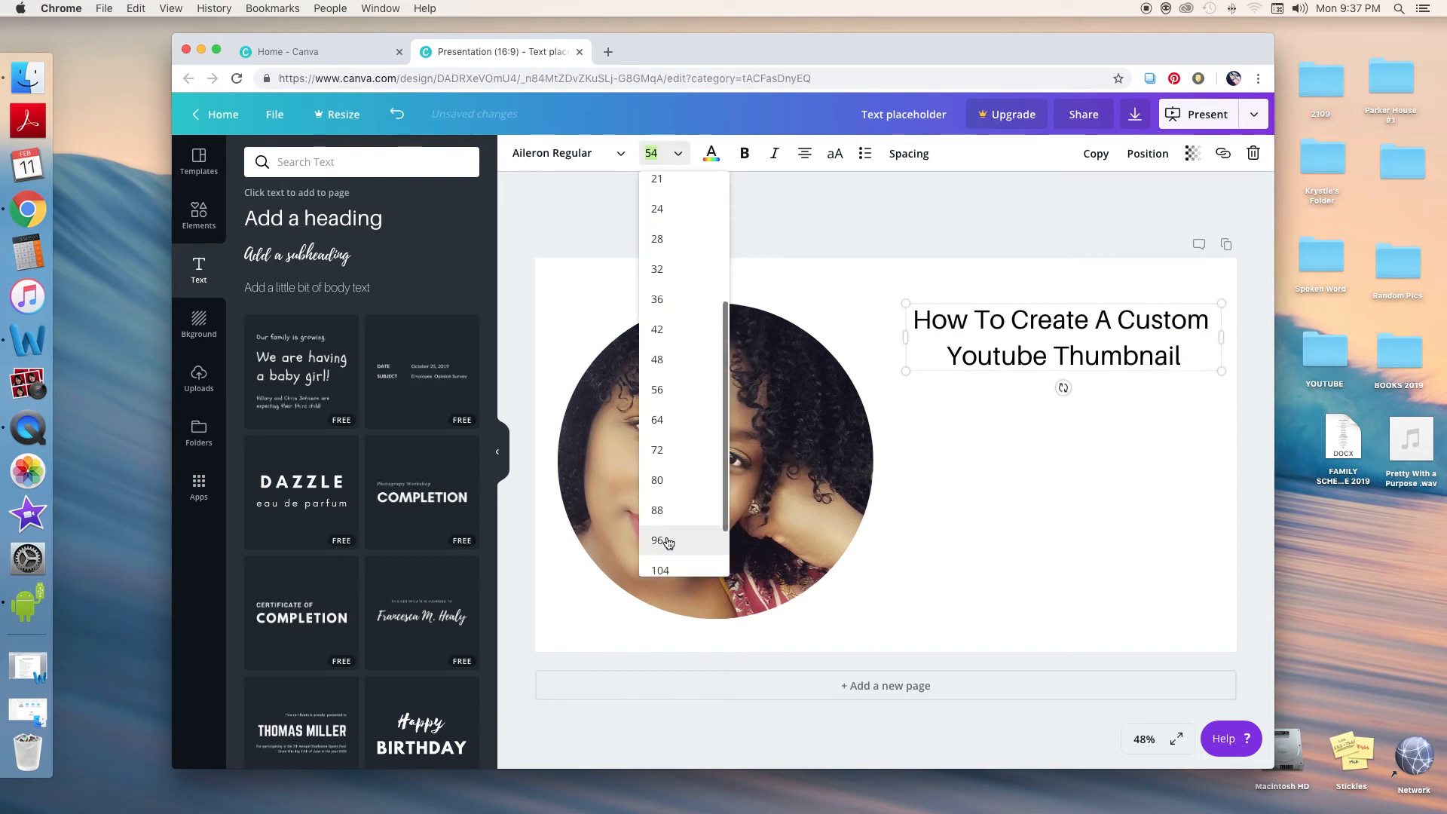
left_click(676, 537)
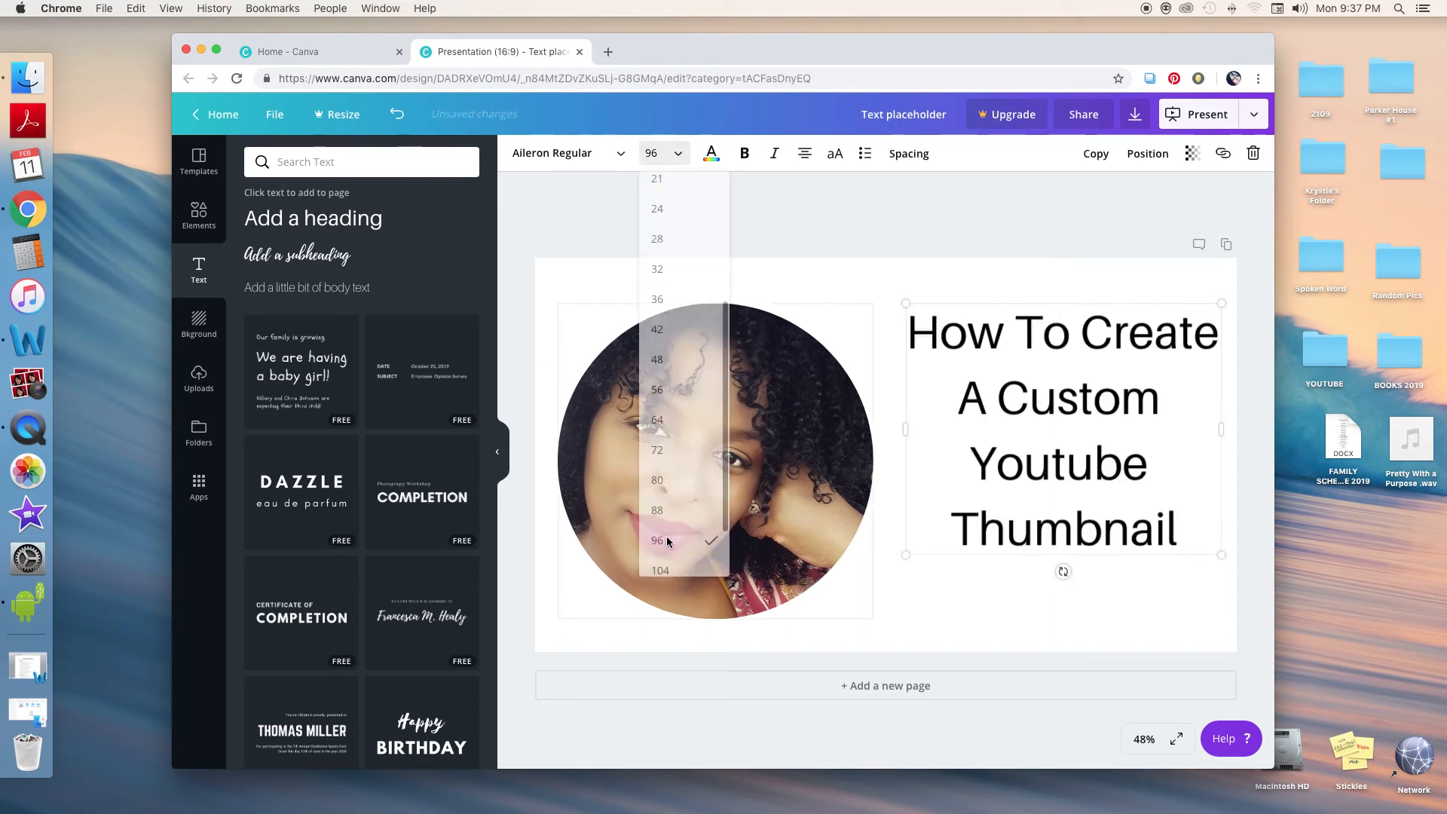
left_click(675, 159)
left_click(673, 497)
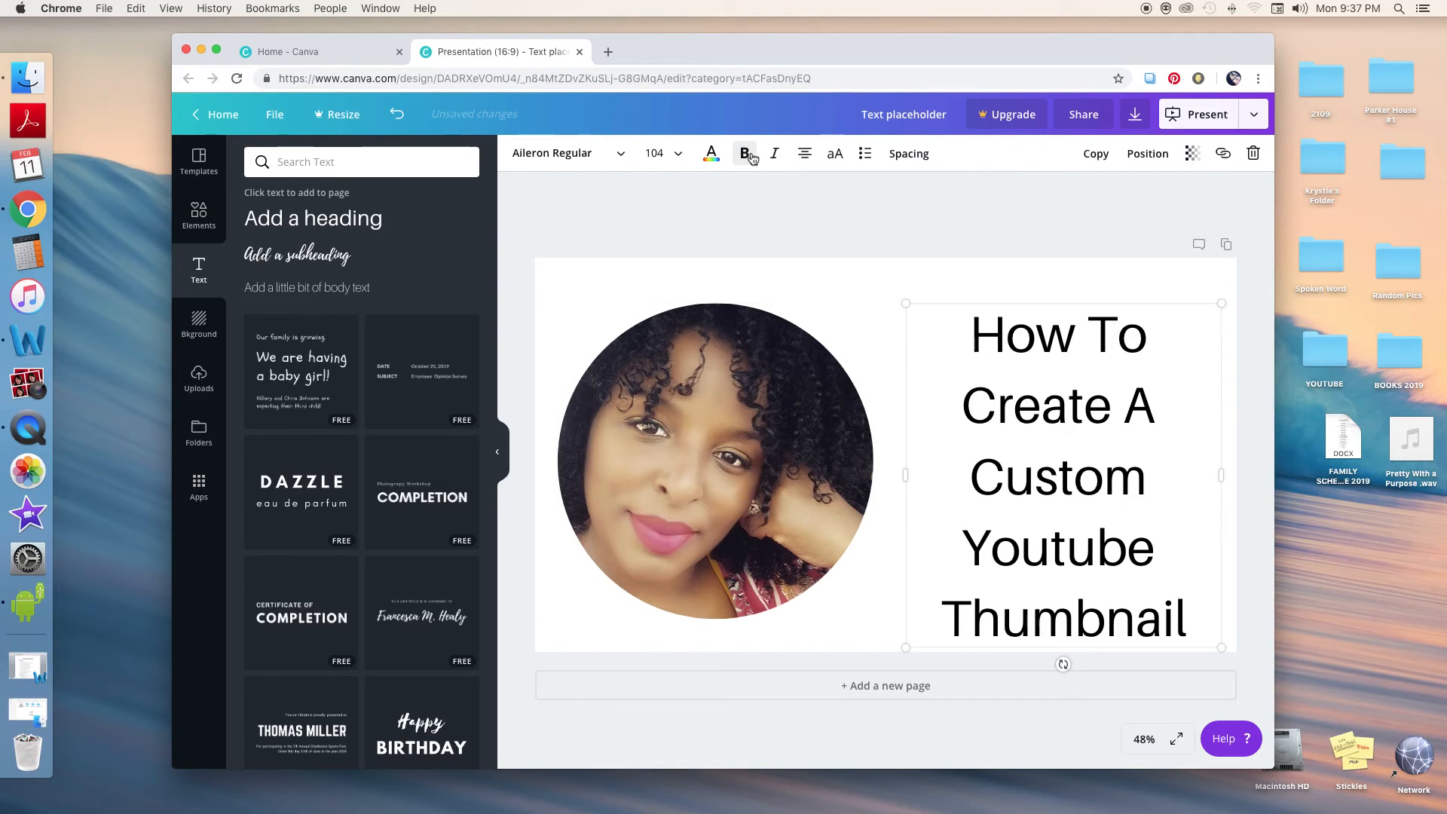
Make the whole heading bold and nudge the text box slightly upward
left_click_drag(972, 337, 1190, 629)
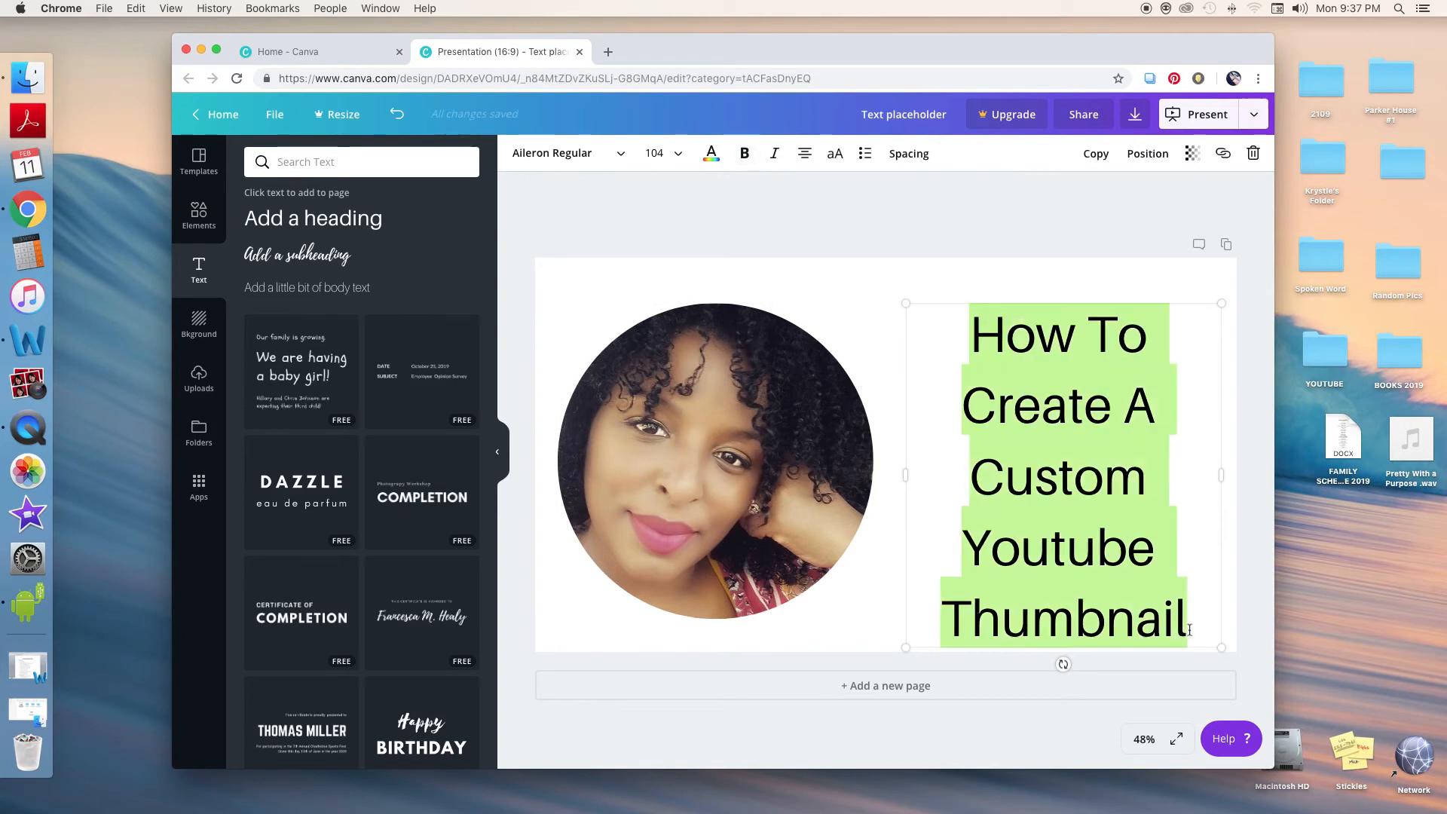
left_click(746, 155)
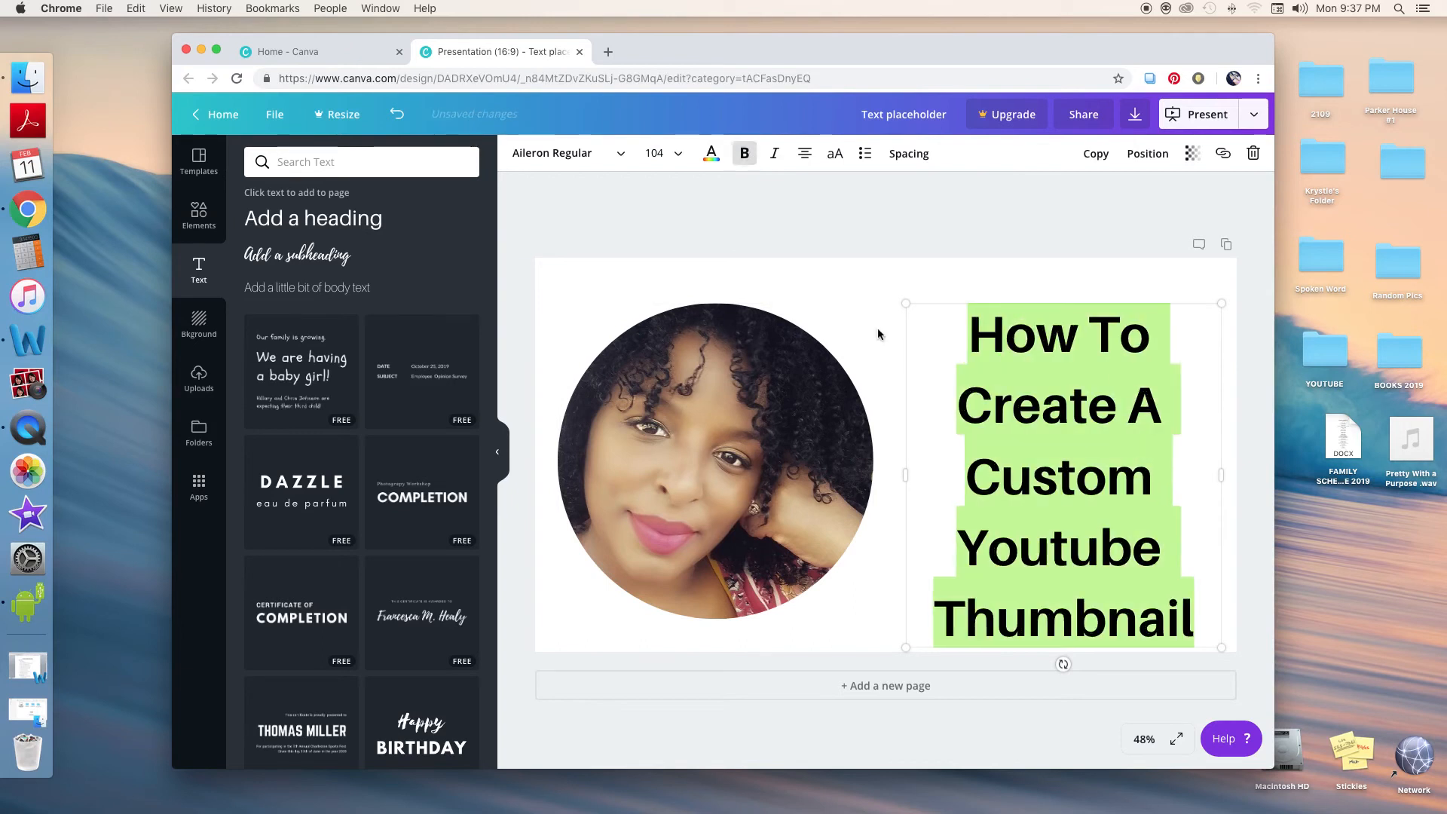
left_click(872, 299)
mouse_move(1060, 482)
left_mouse_down()
mouse_move(1051, 447)
mouse_move(1054, 463)
left_mouse_up()
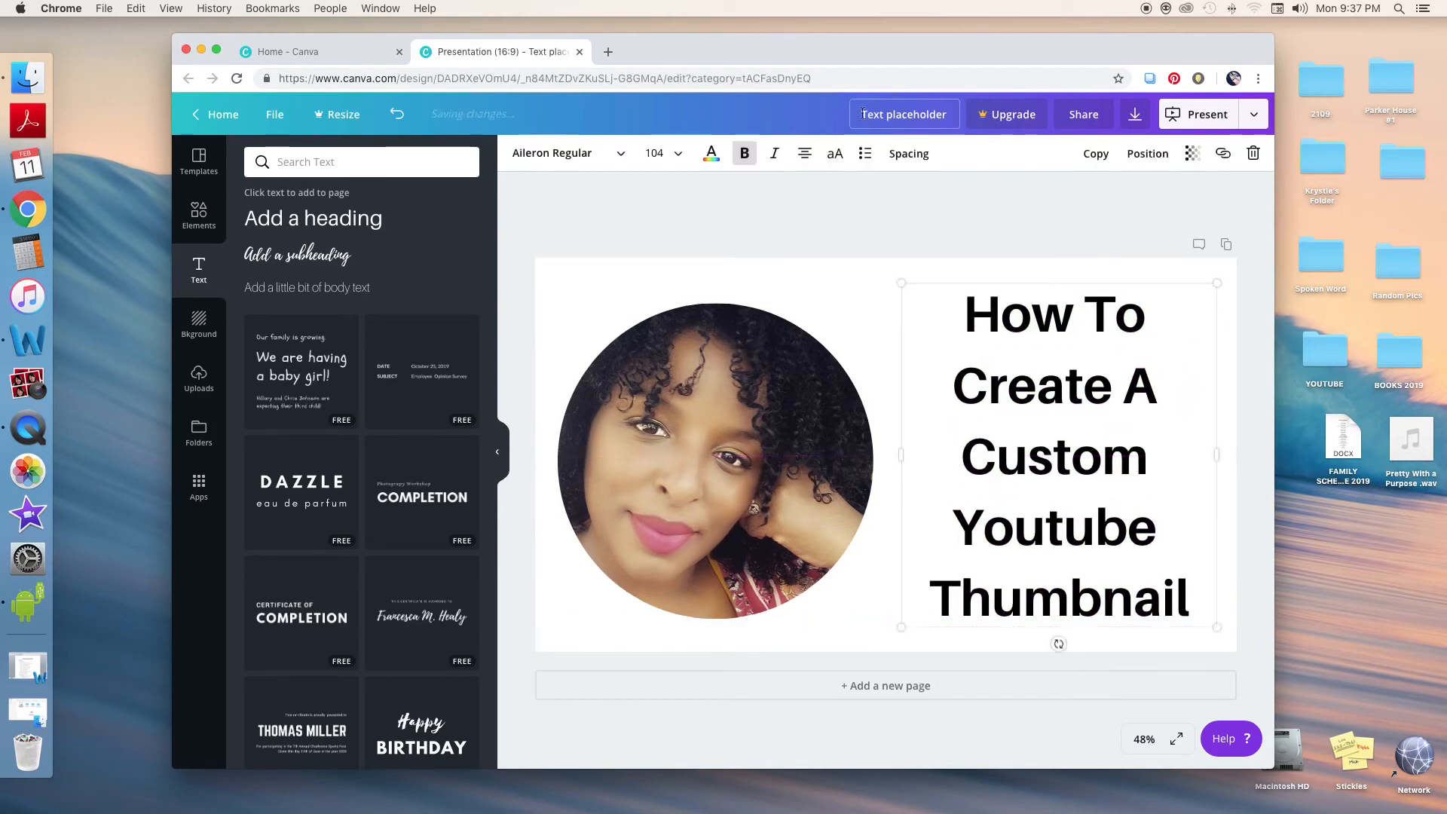
Set the heading's line height to 1.27
left_click(907, 156)
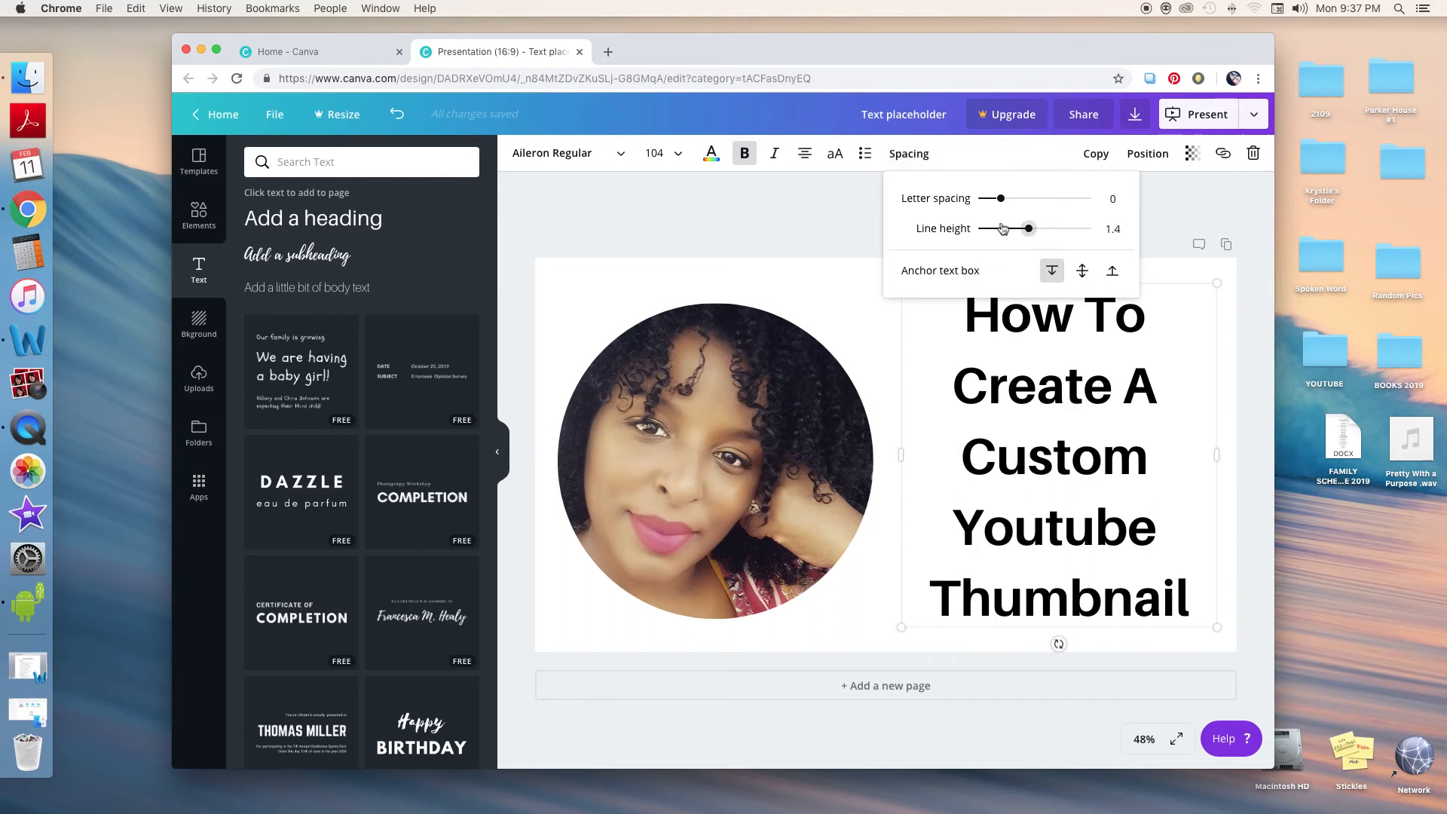
left_click_drag(1030, 231, 1022, 229)
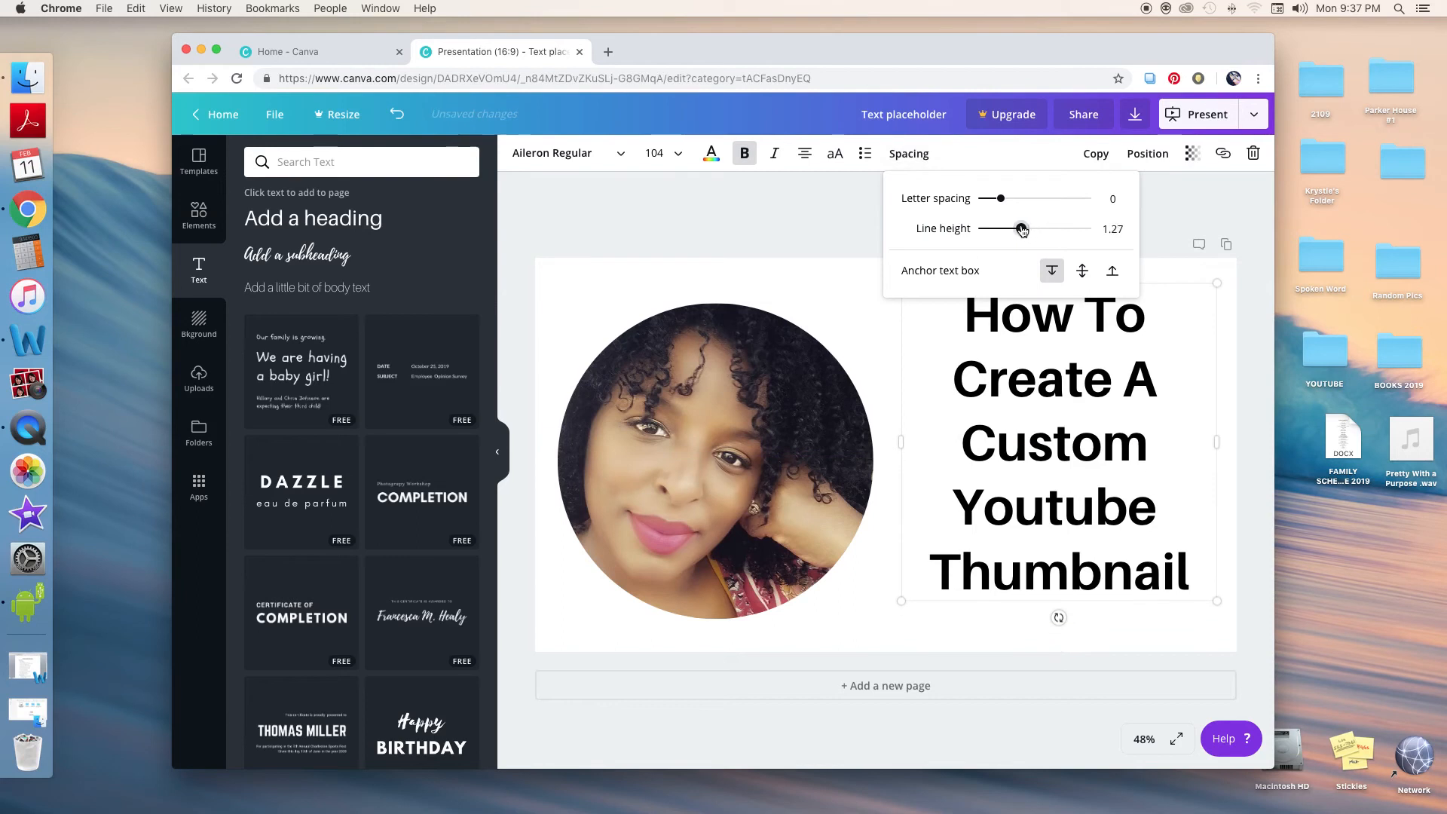
left_click(825, 297)
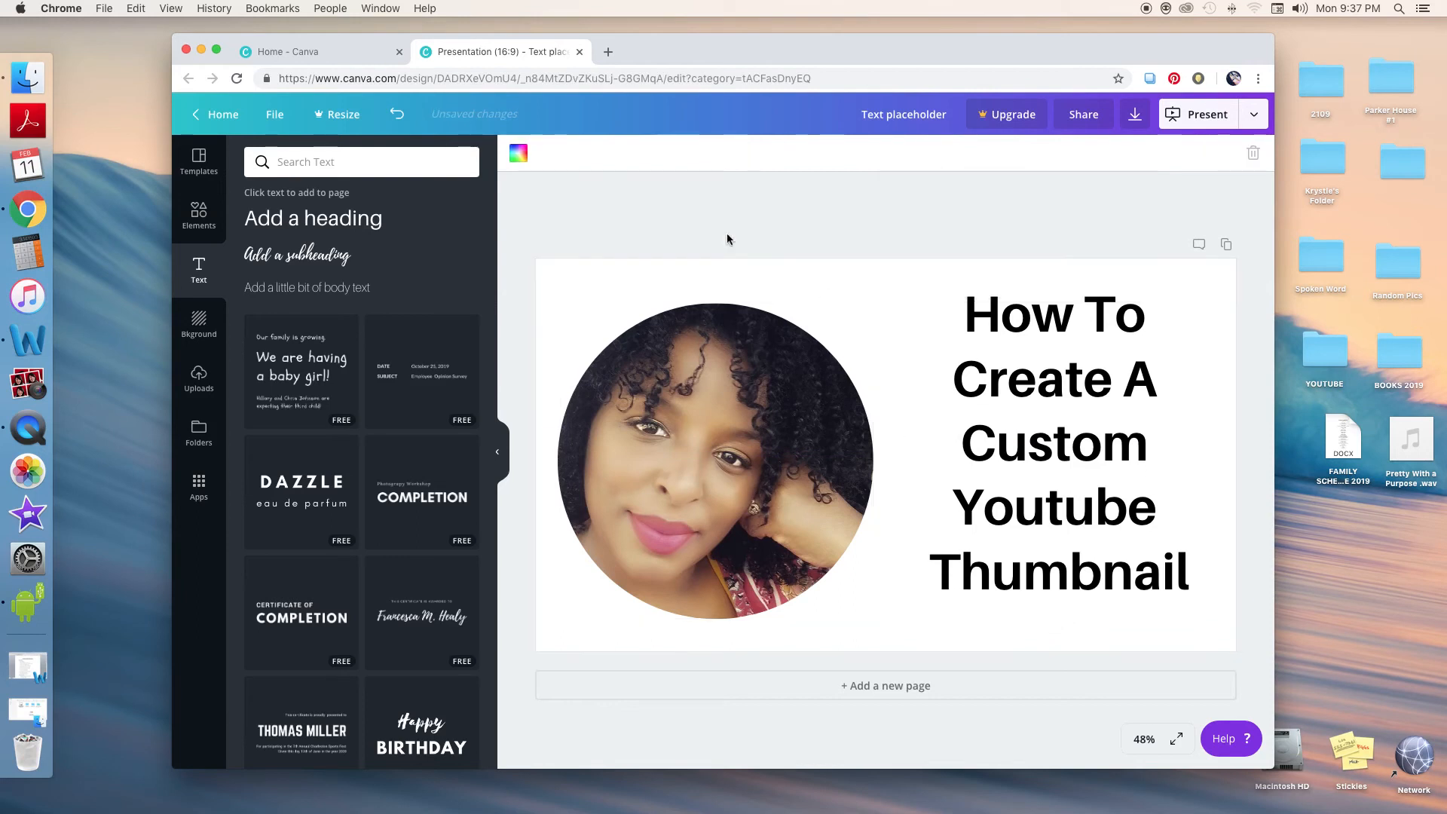
Add a square shape and size it to cover the heading area on the right side of the slide
left_click(199, 217)
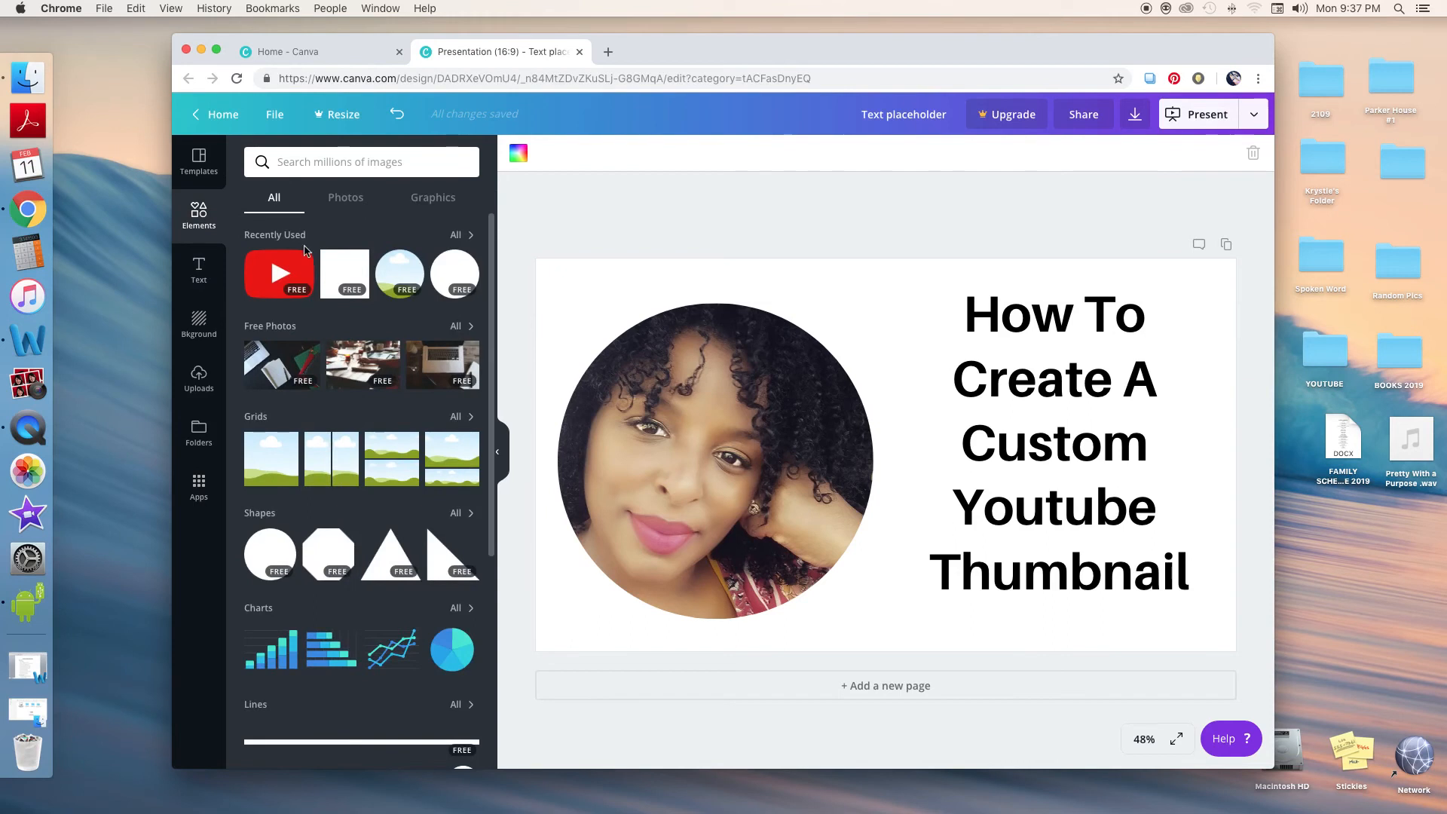
left_click(341, 269)
left_click_drag(837, 365, 1016, 371)
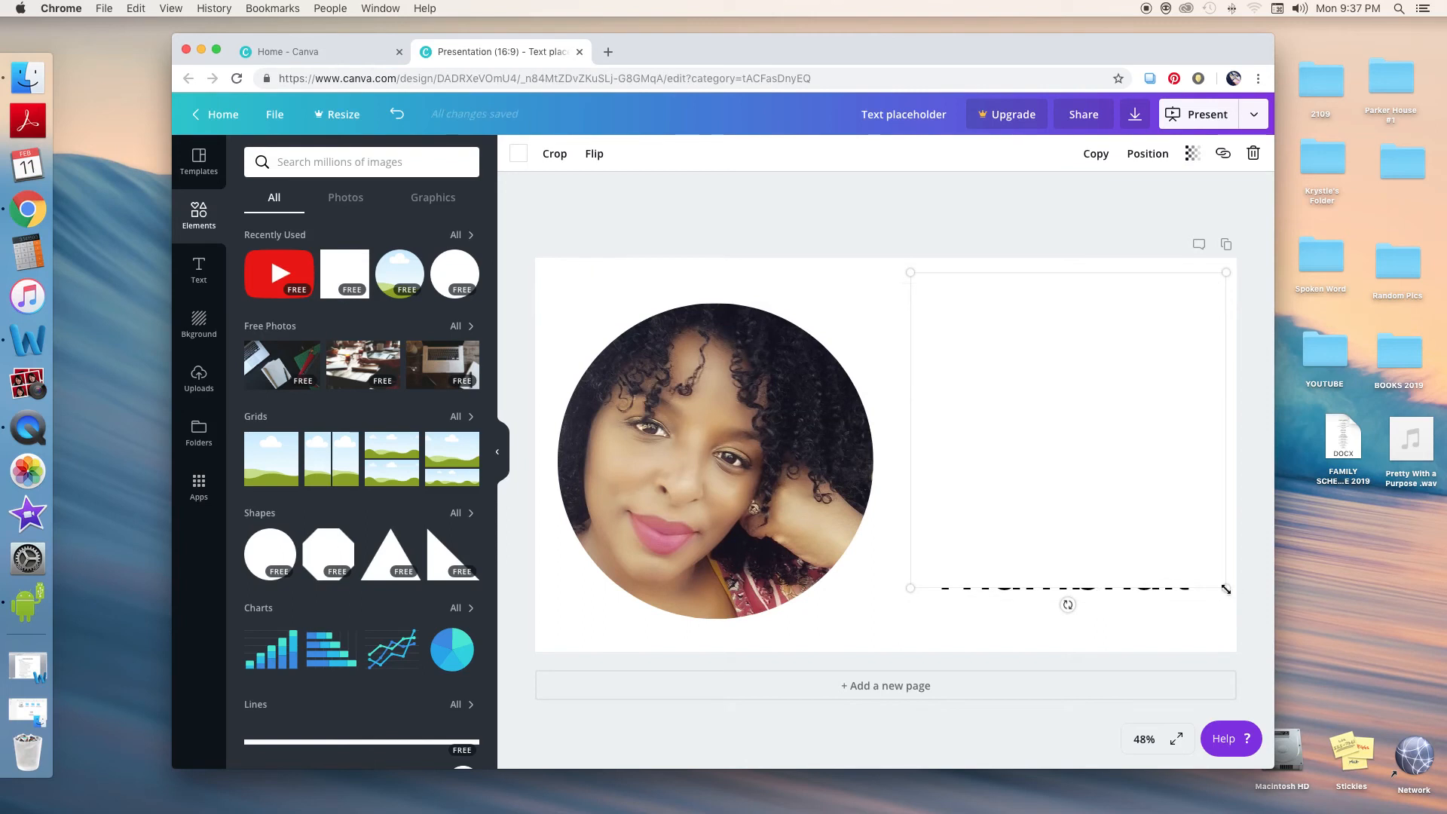
left_click_drag(1228, 603, 1224, 674)
left_click_drag(1176, 437, 1148, 452)
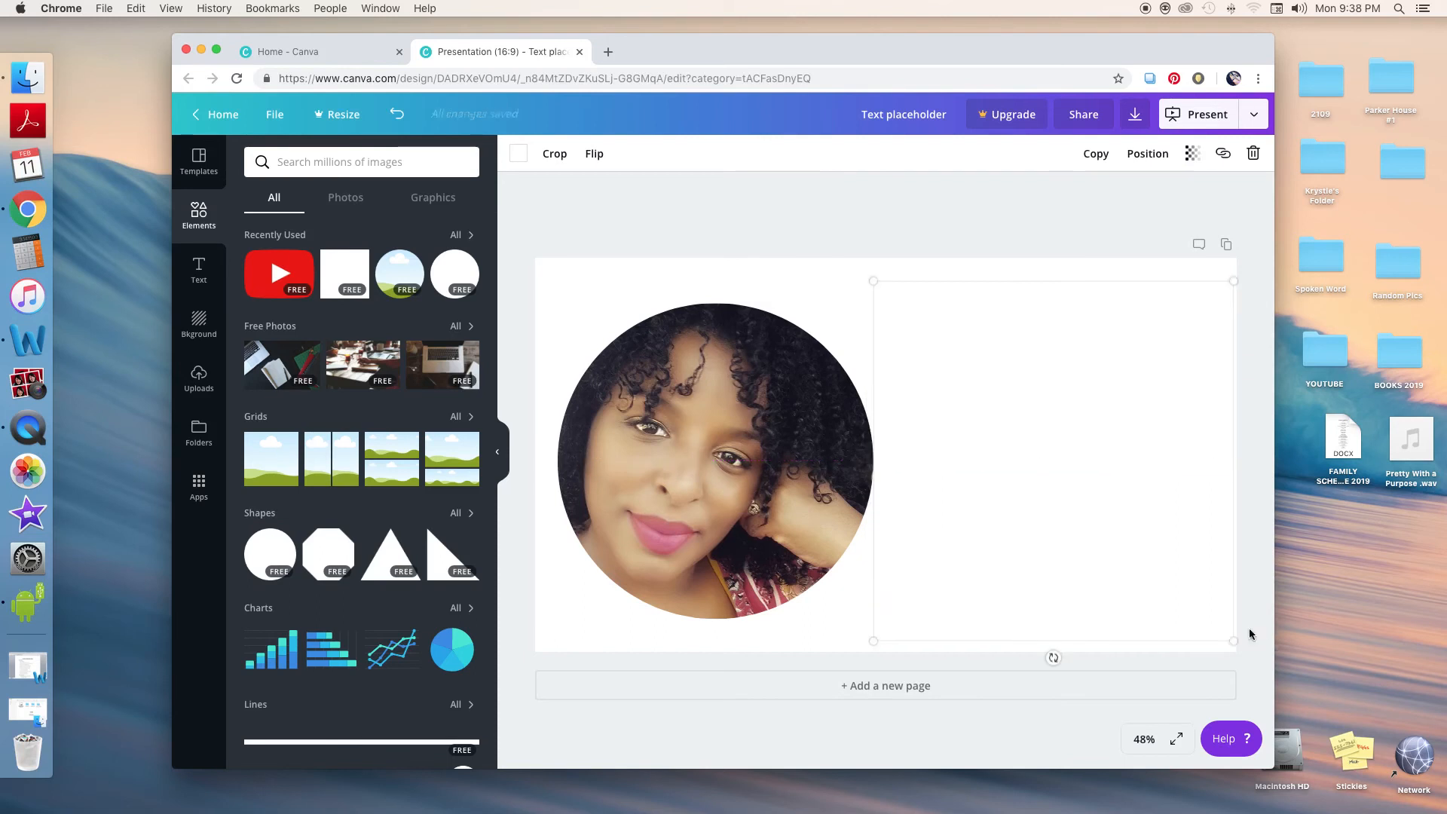
left_click_drag(1233, 641, 1193, 590)
Fill the square shape with black
left_click(519, 155)
left_click(570, 213)
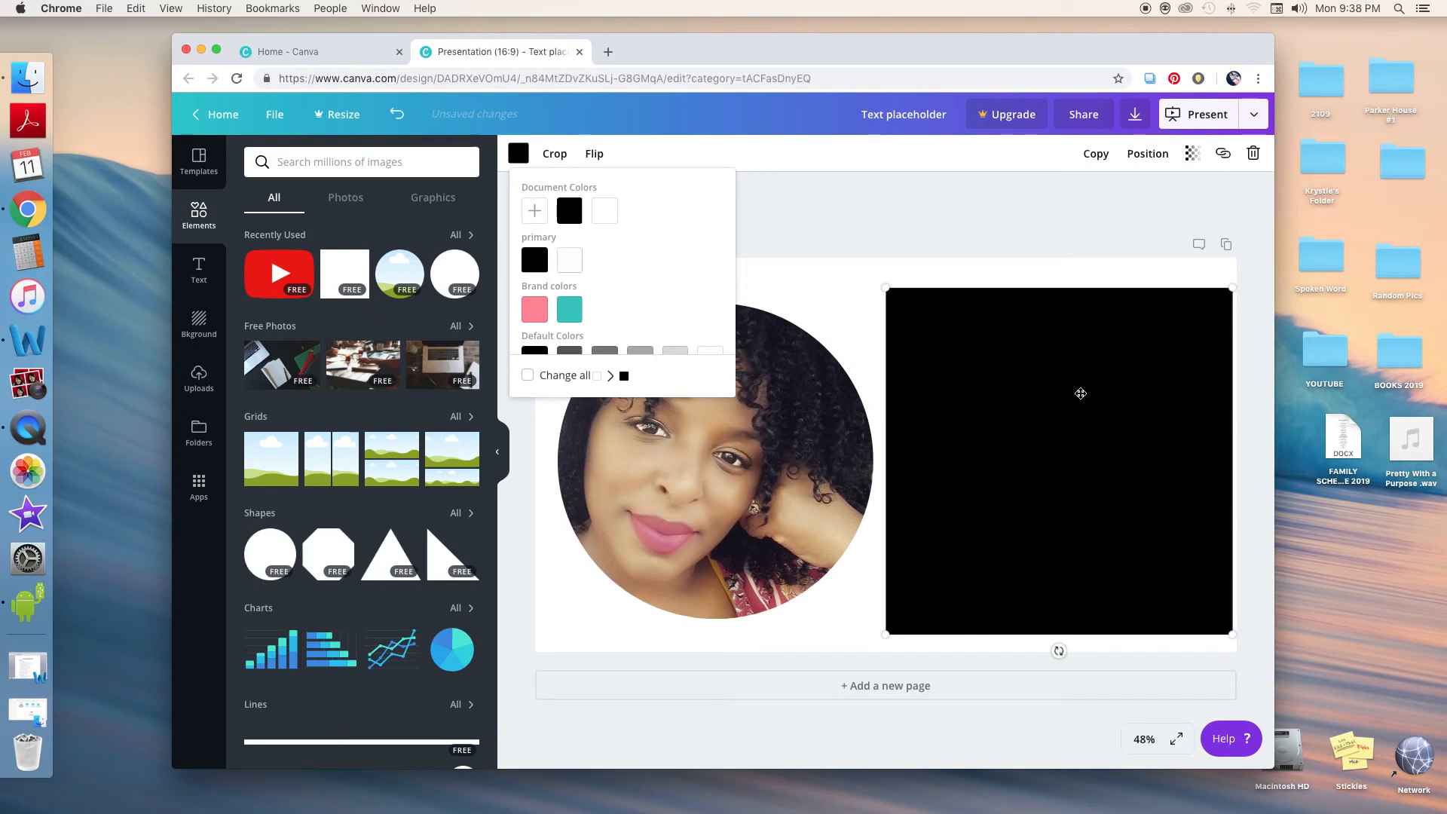
Send the black square backward so it sits behind the heading text
left_click(1148, 154)
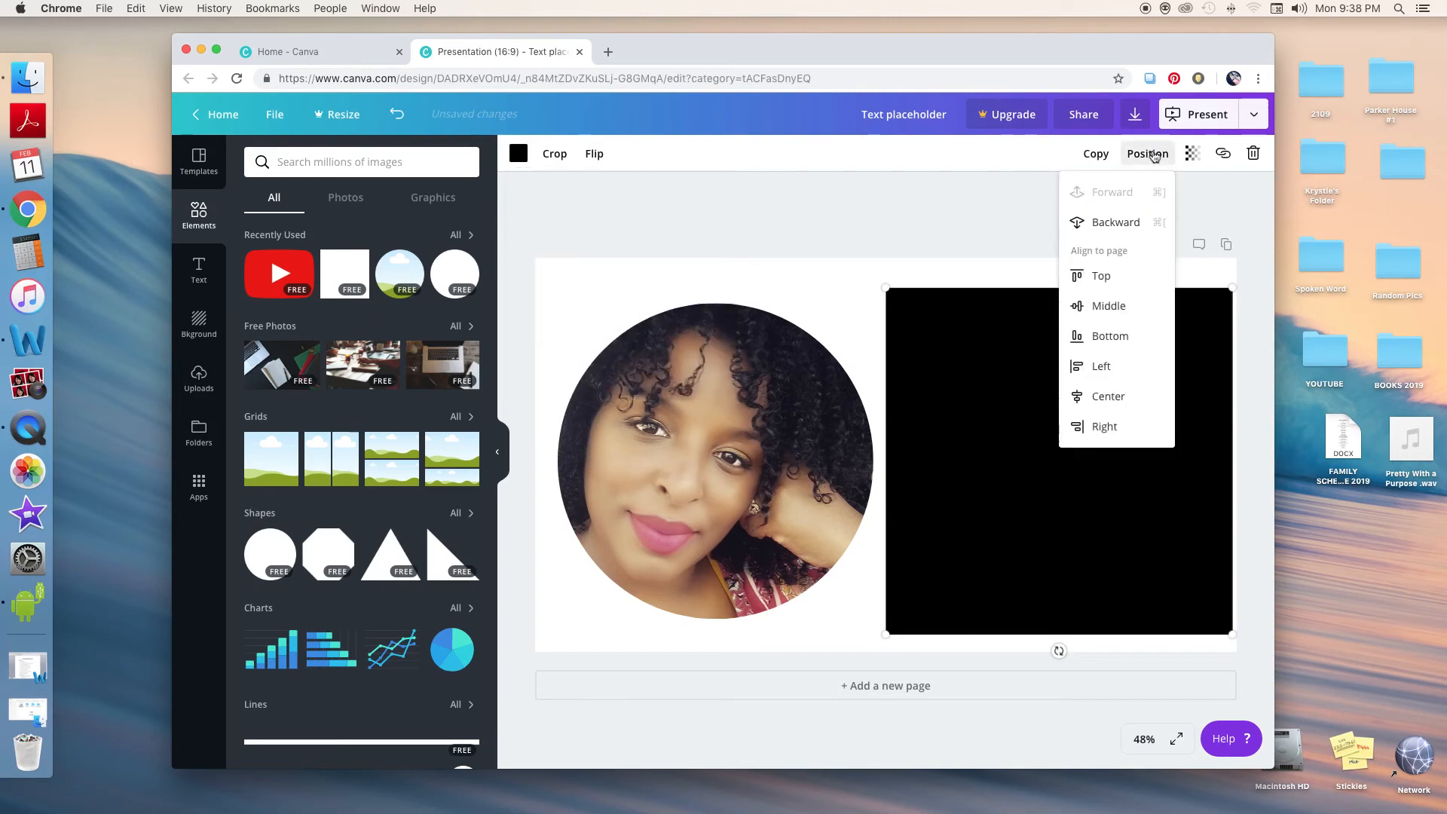
left_click(1136, 226)
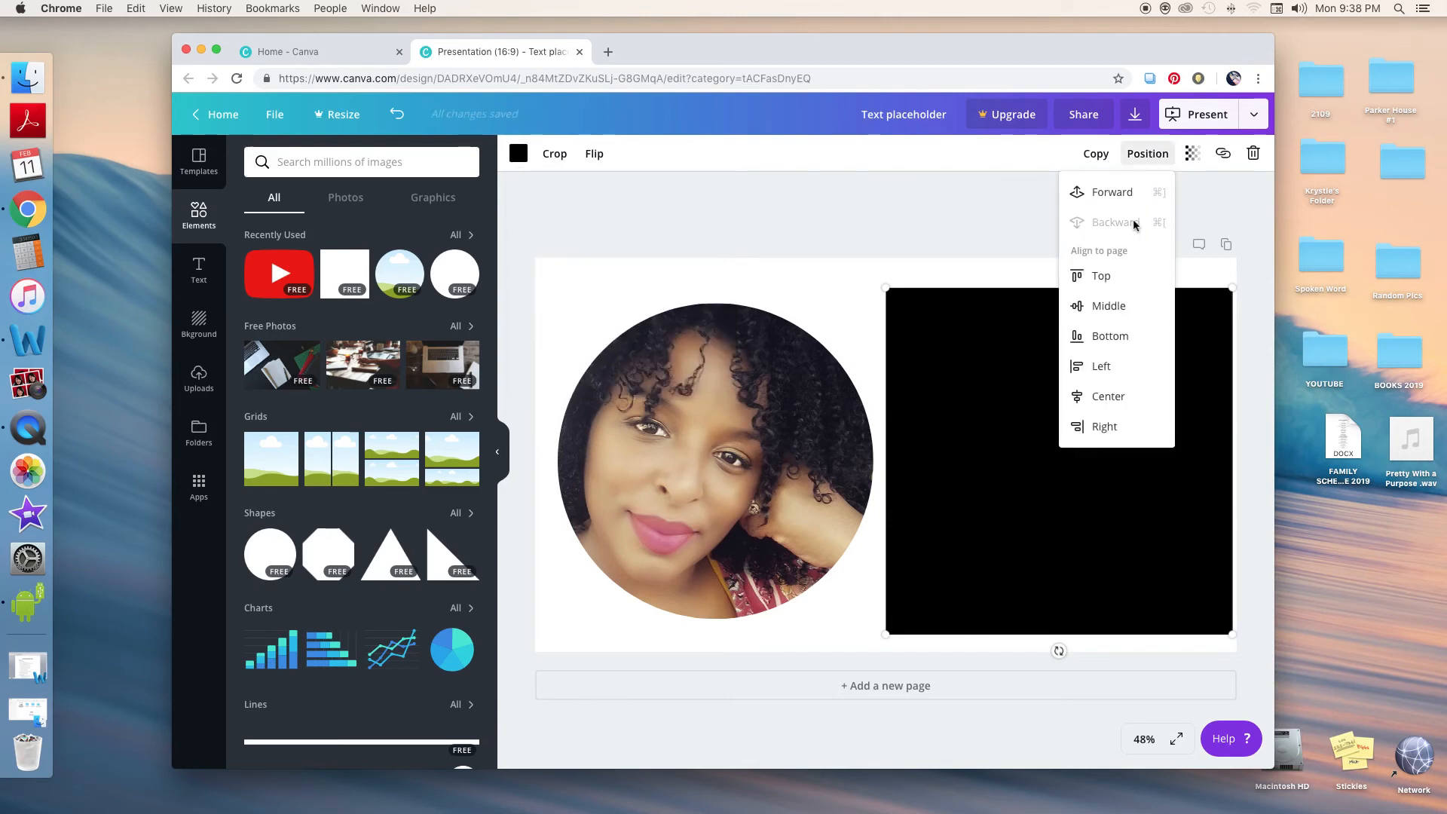
left_click(1023, 276)
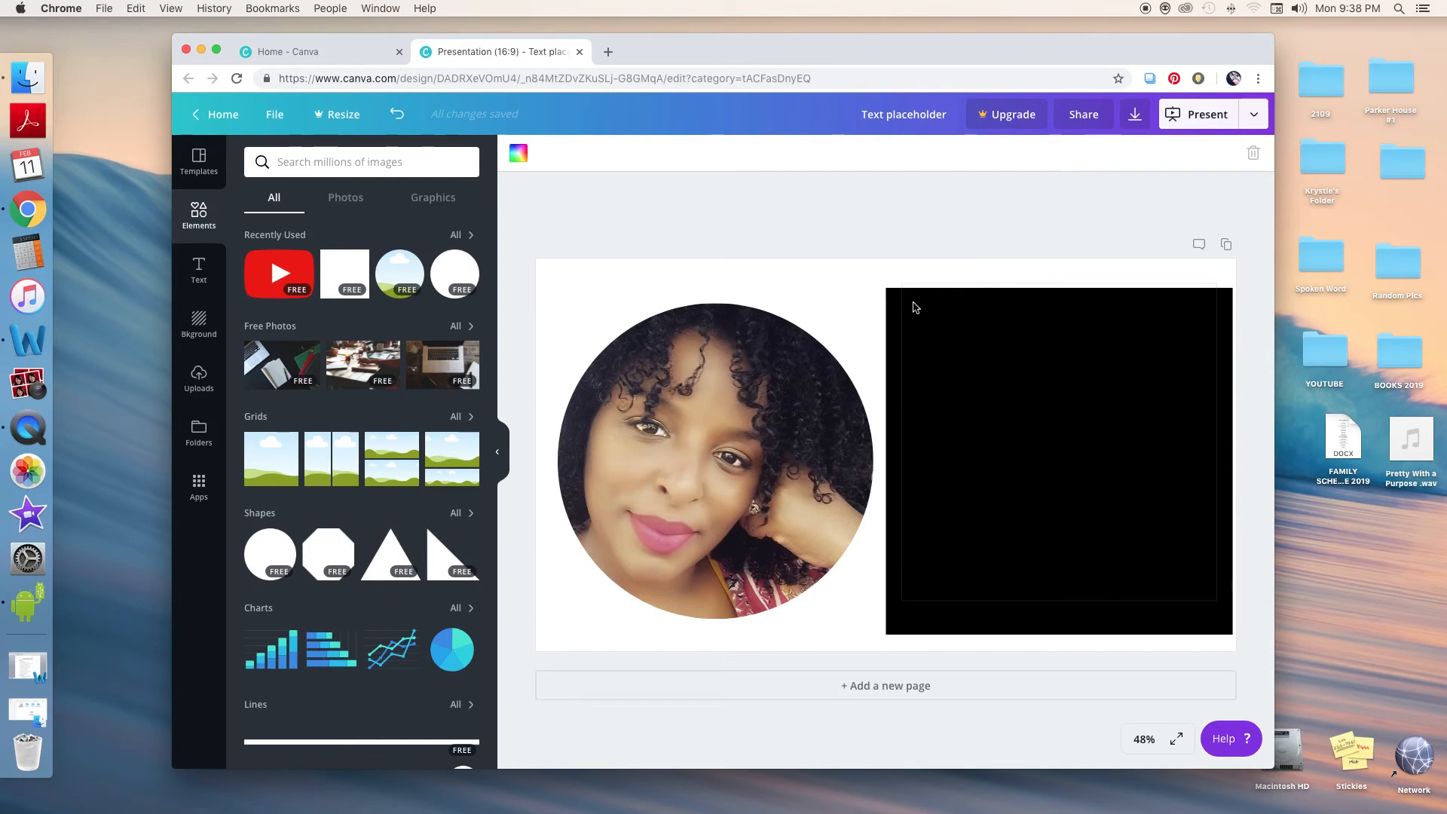
Select all of the heading text and change its colour to white
left_click(916, 306)
left_click_drag(952, 296, 1212, 571)
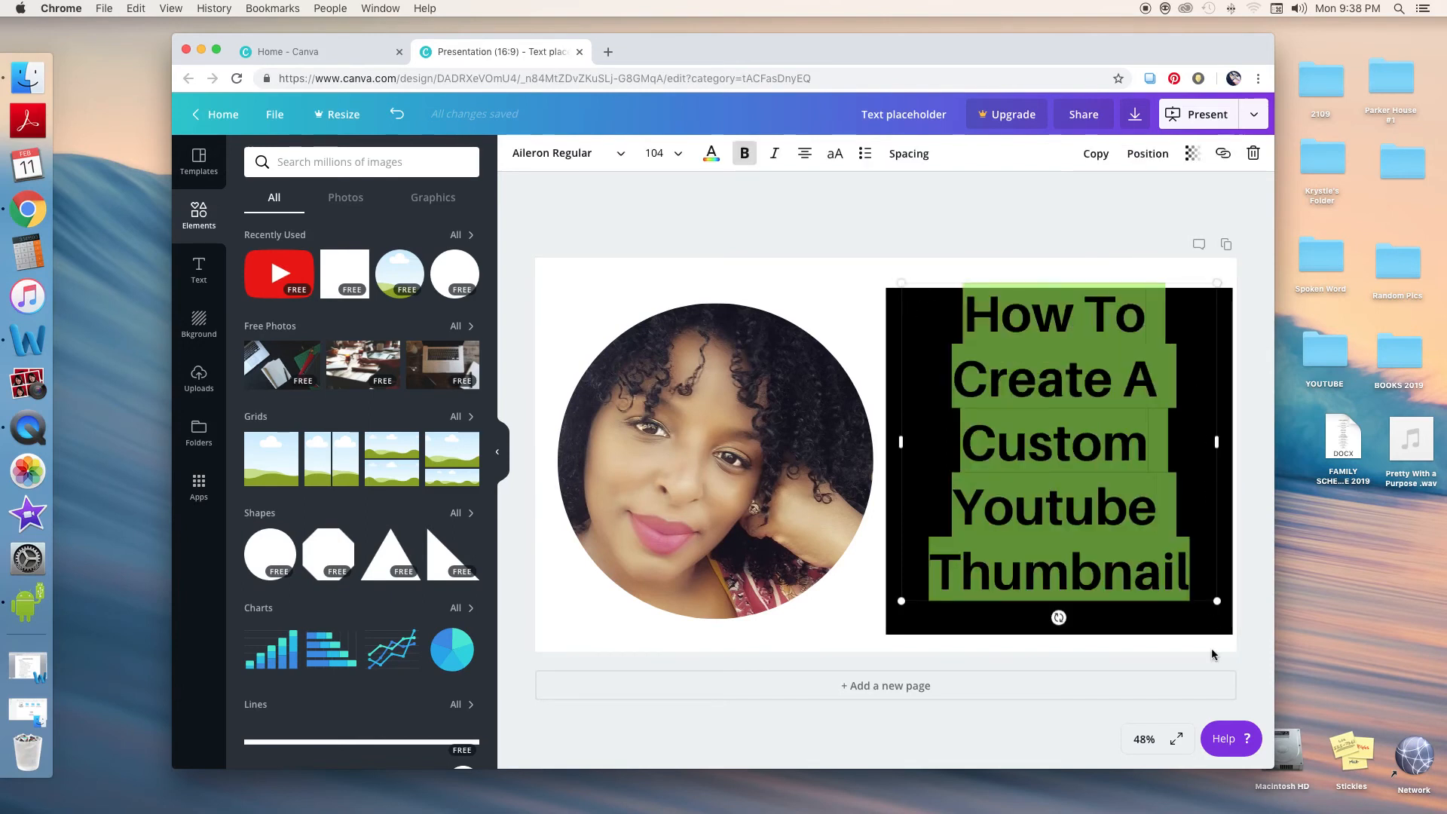
left_click(720, 156)
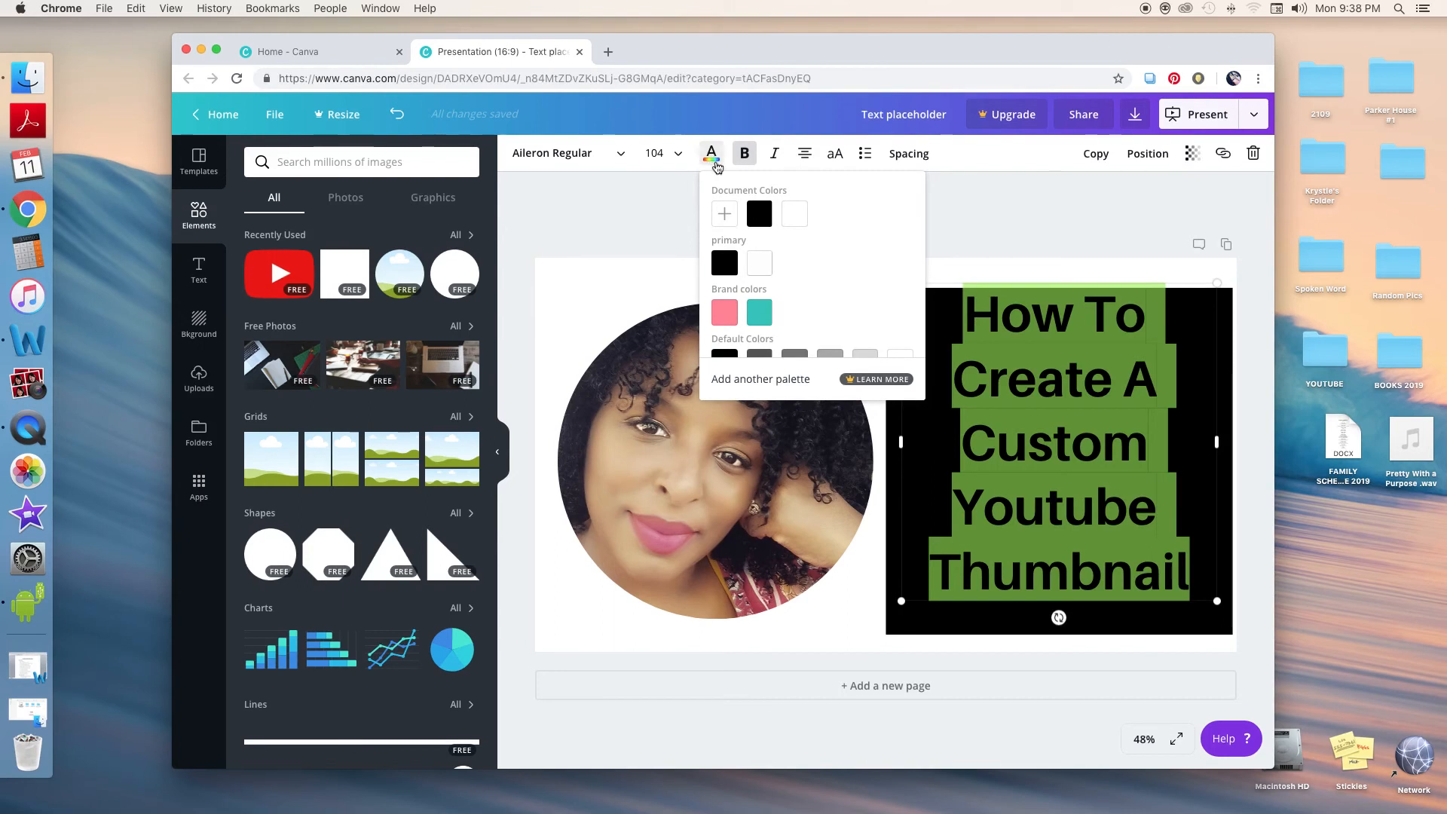
left_click(800, 220)
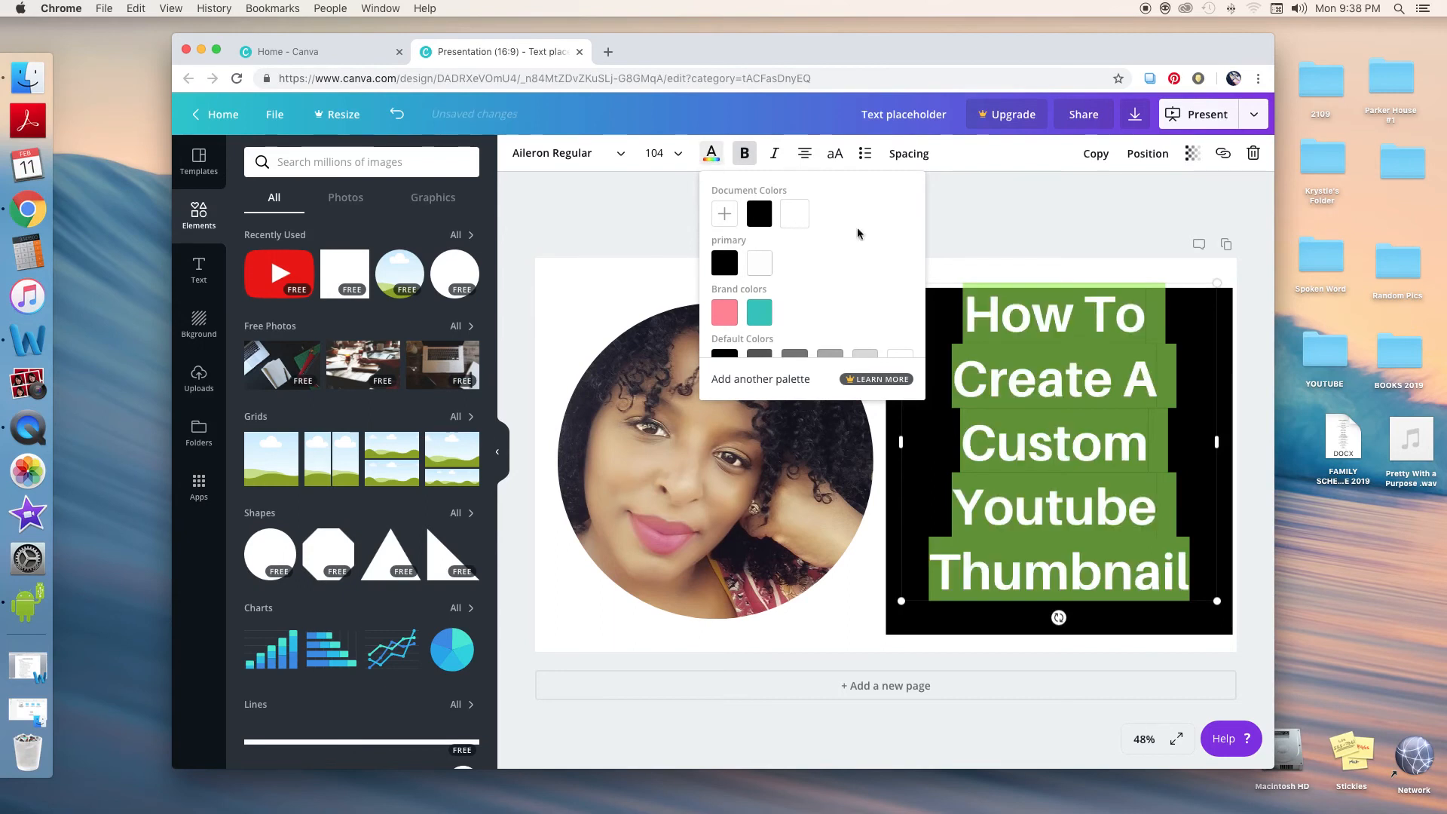
left_click(1190, 300)
Nudge the portrait photo slightly and search the graphics library for "youtube"
mouse_move(769, 413)
left_mouse_down()
mouse_move(742, 406)
mouse_move(778, 407)
left_mouse_up()
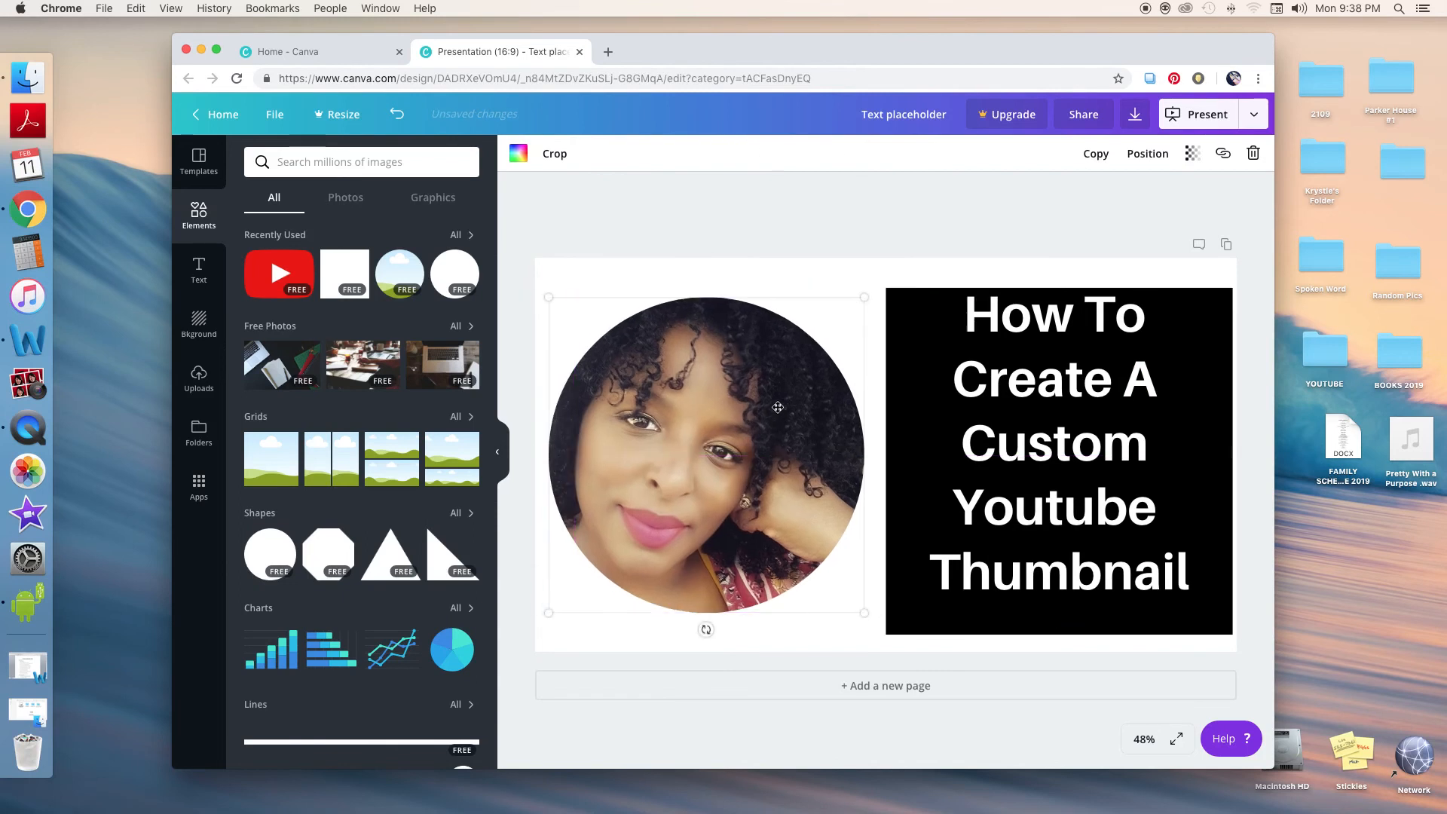
scroll(296, 289, "down", 1)
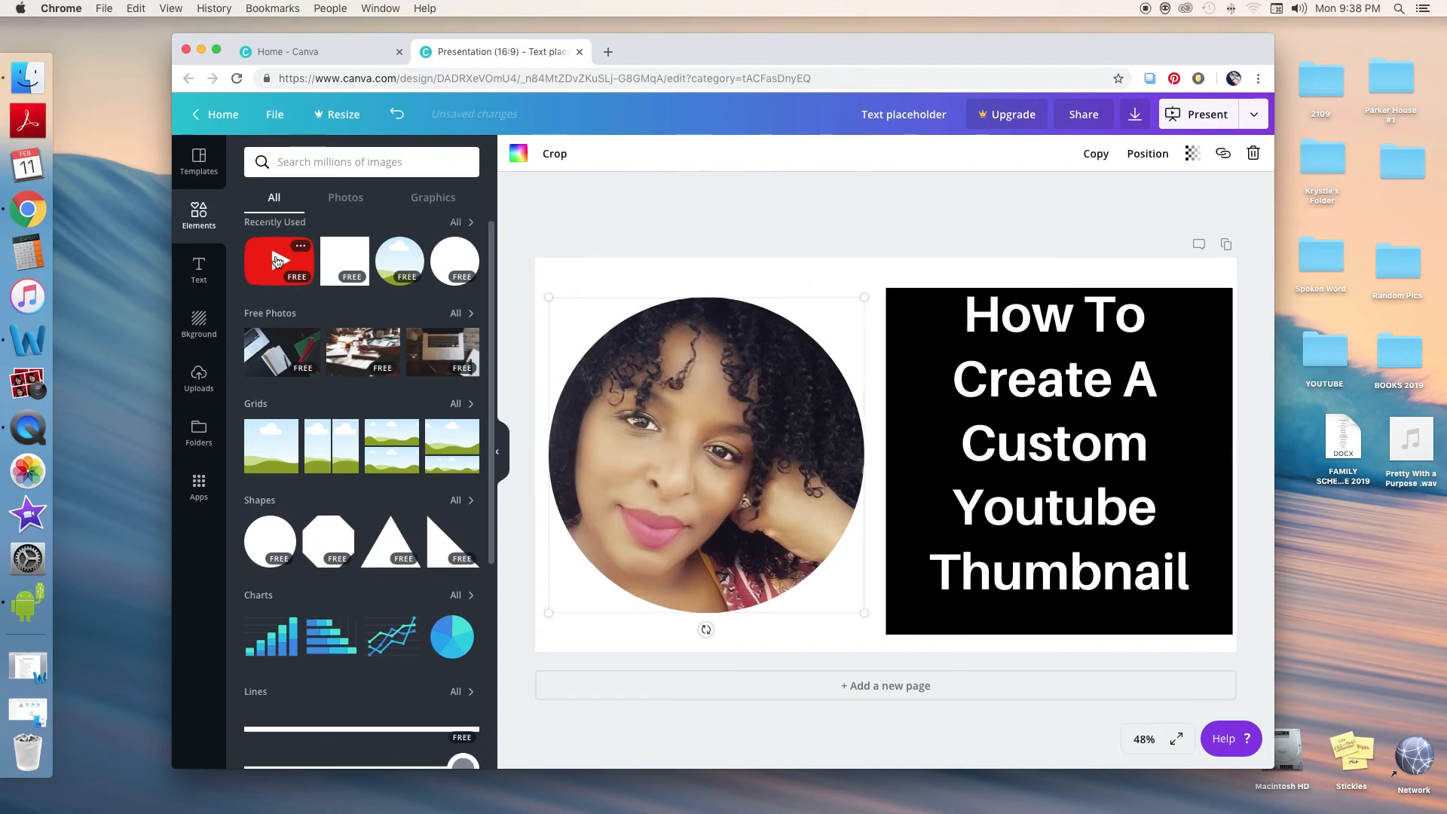
left_click(434, 197)
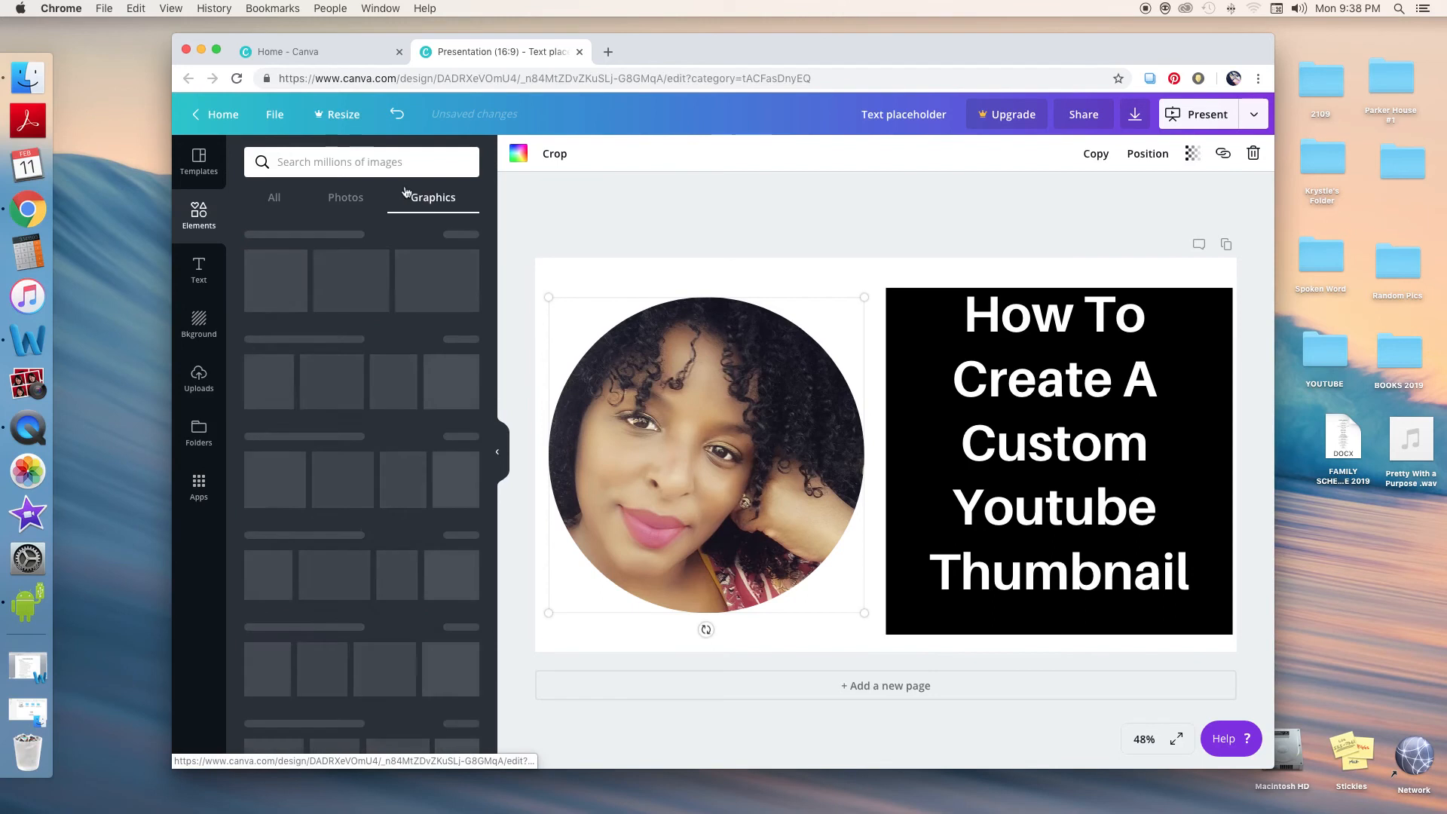
left_click(382, 166)
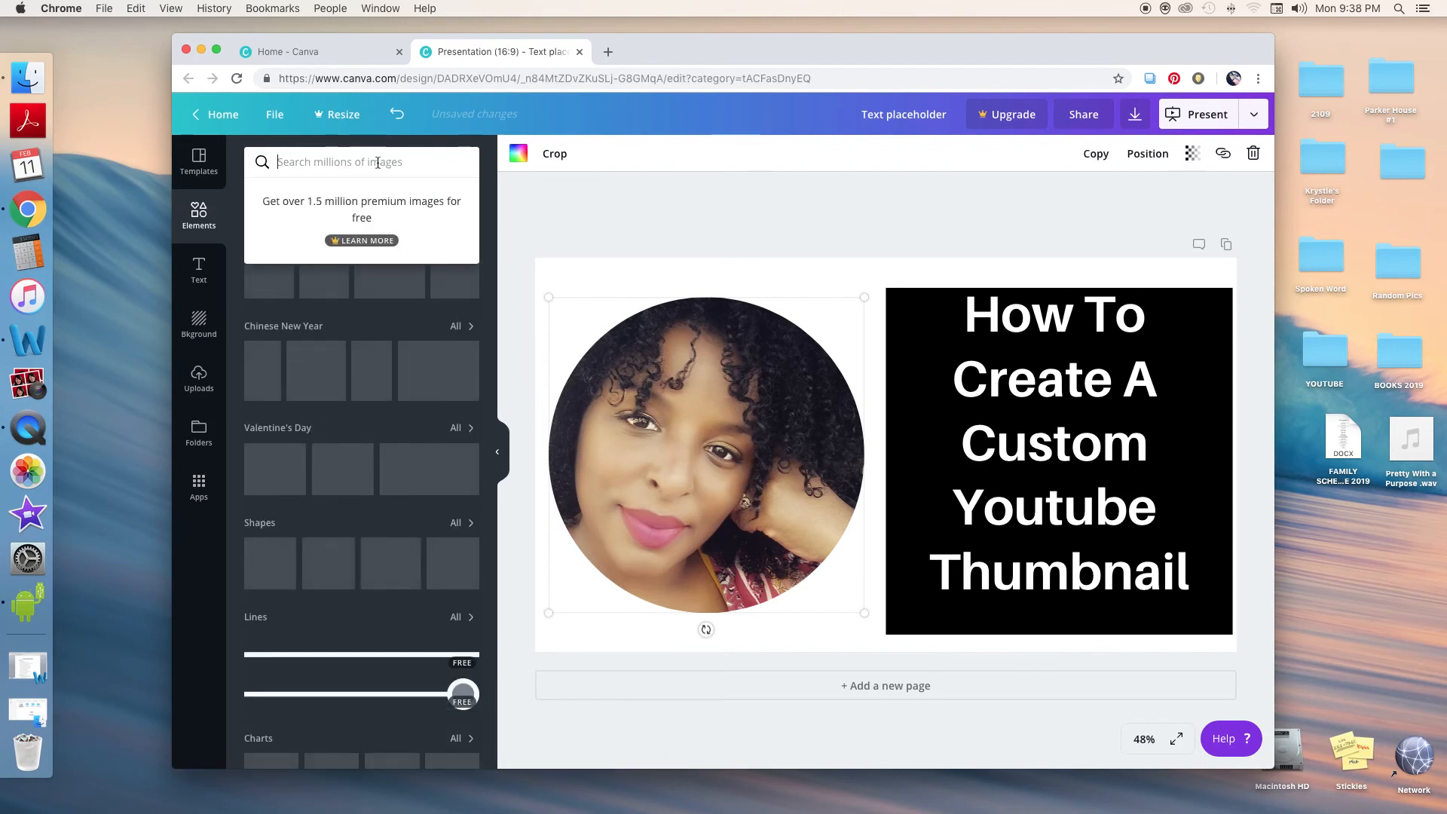
type("youtub")
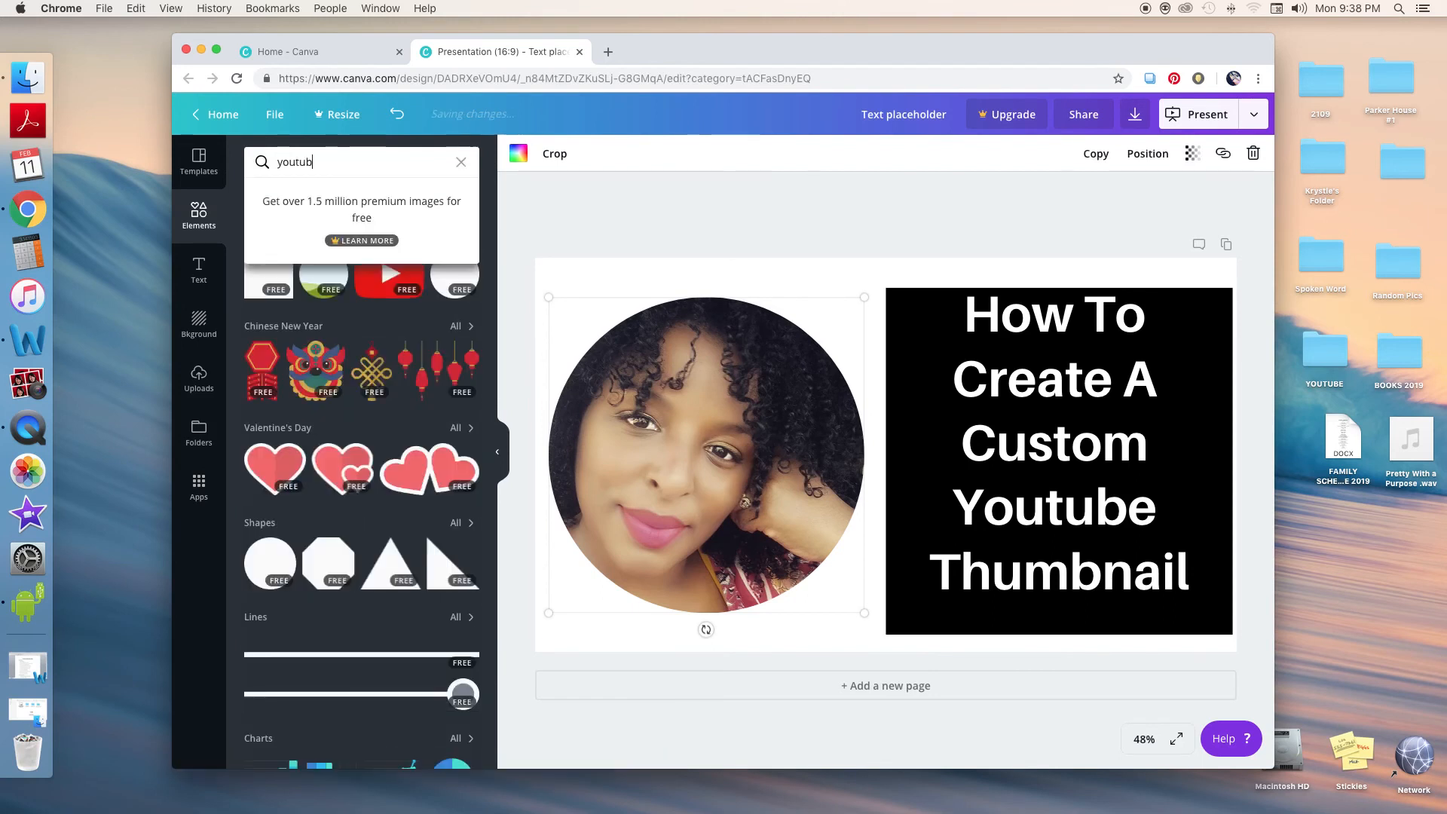
type("e")
key("Return")
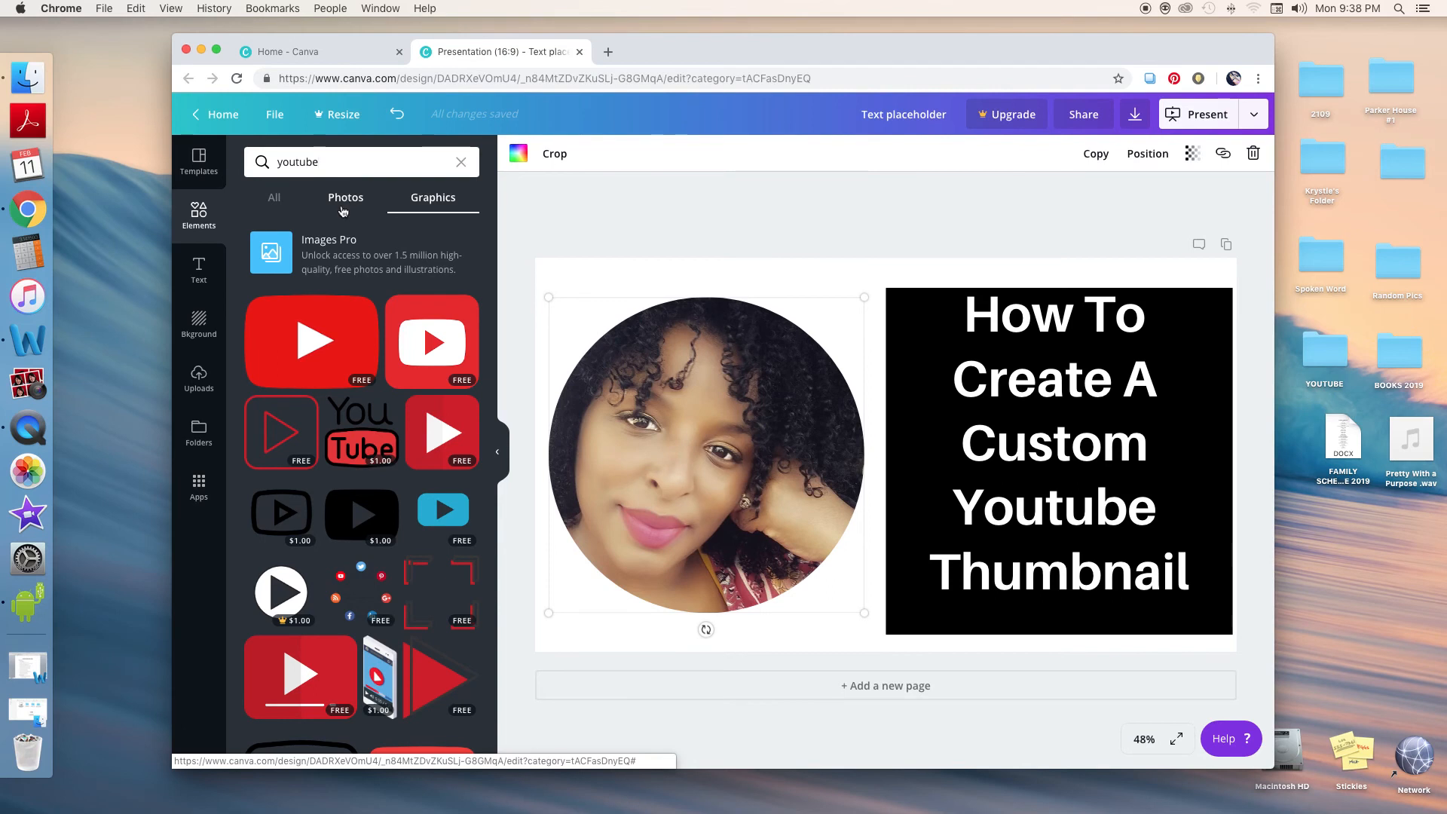
Add the red YouTube play-button logo, shrink it onto the photo's lower-right edge, and move the photo up slightly
left_click(325, 329)
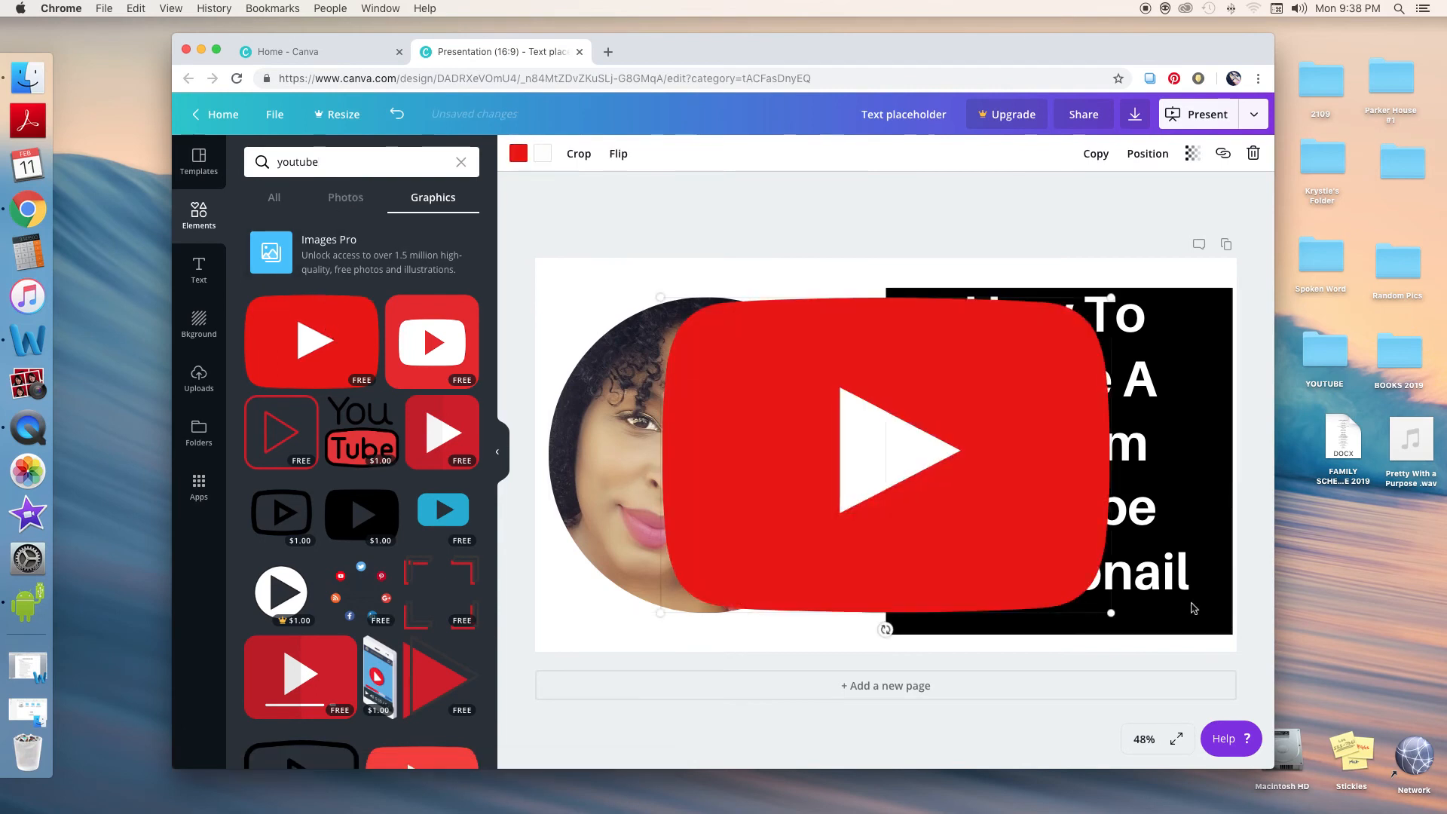
left_click_drag(1104, 597, 833, 452)
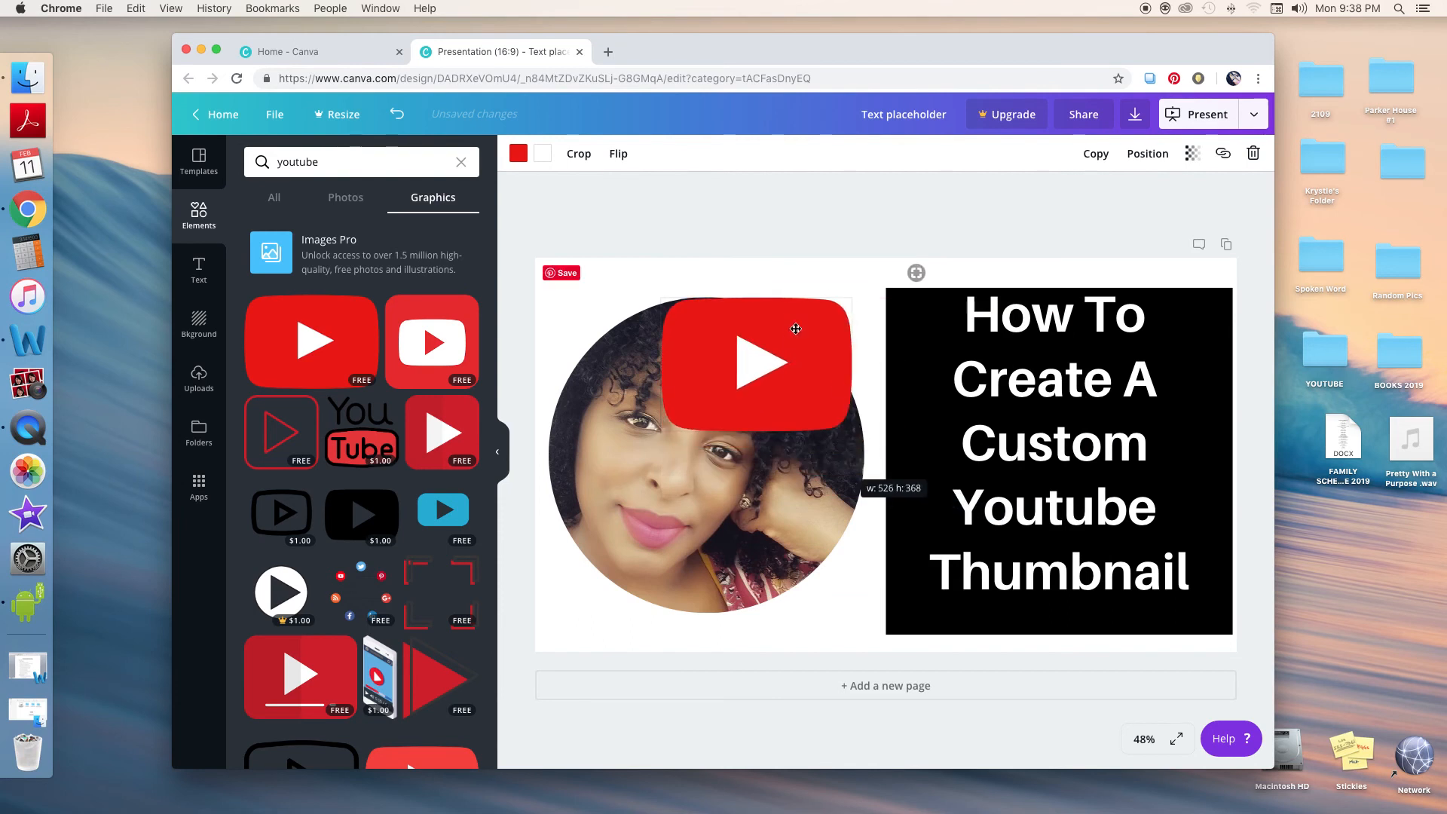
left_click_drag(792, 337, 862, 512)
left_click_drag(764, 367, 765, 325)
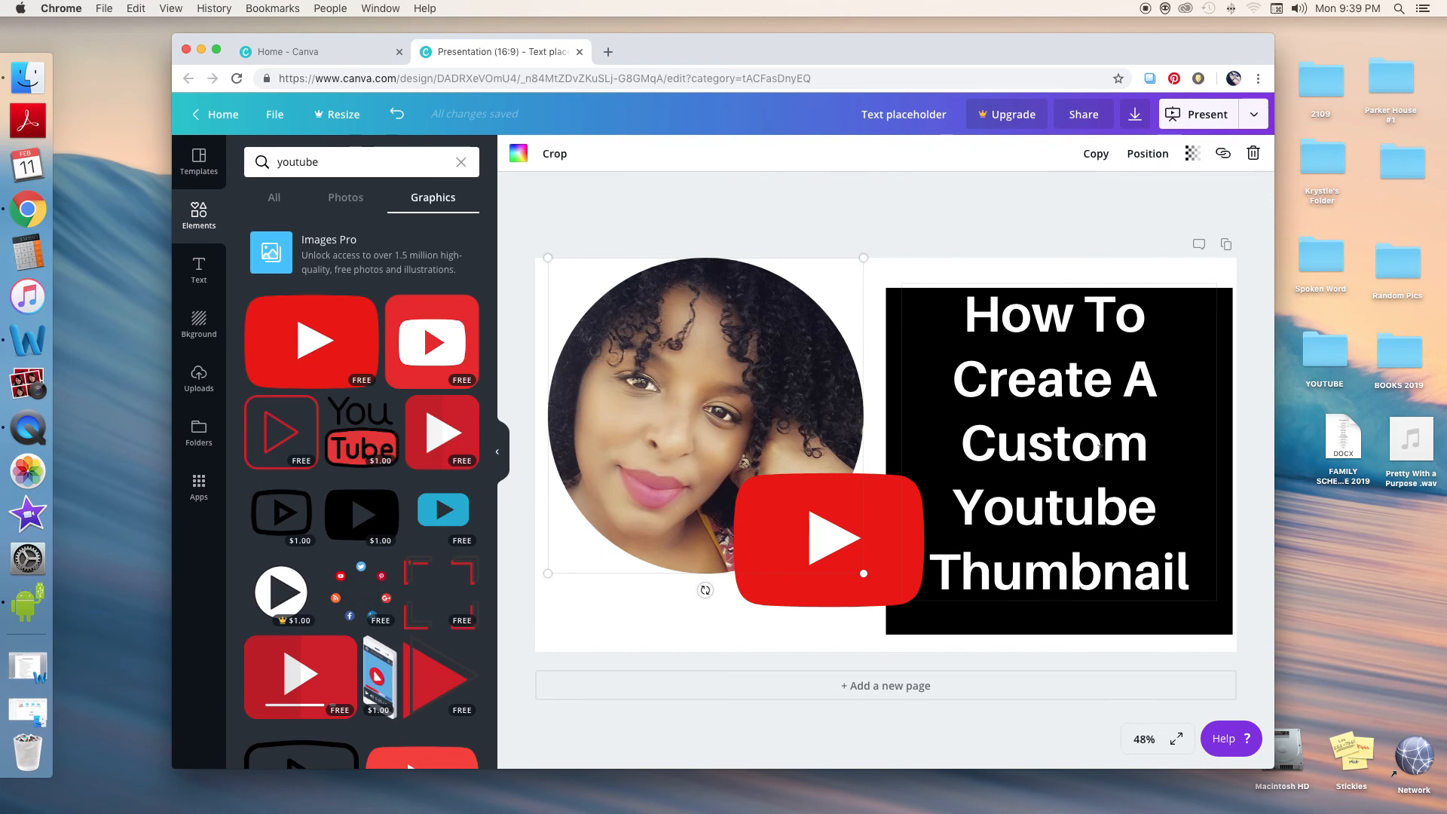
Download the design as a JPG file and open the downloaded image
left_click(1137, 118)
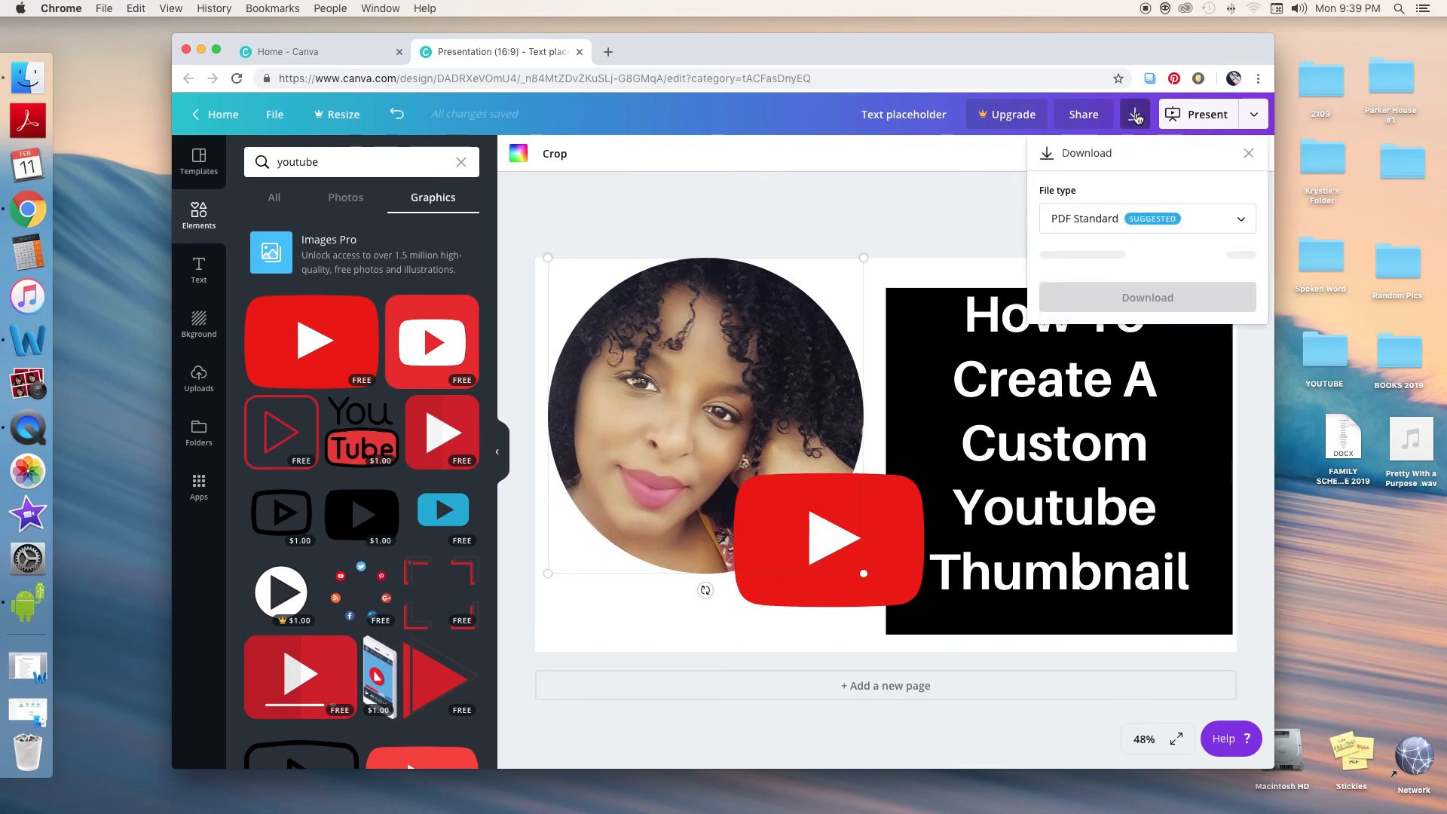
left_click(1240, 221)
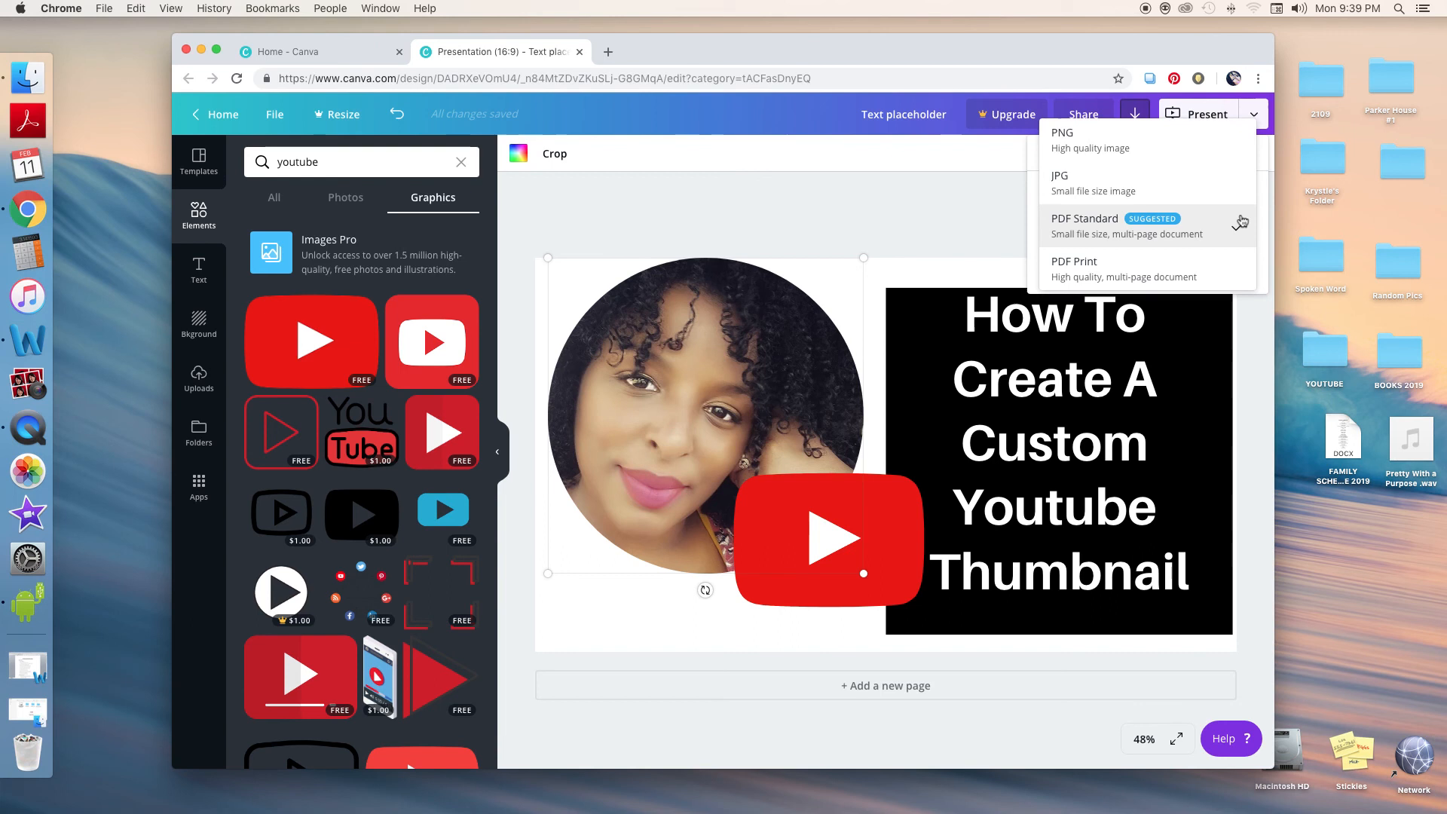
left_click(1096, 194)
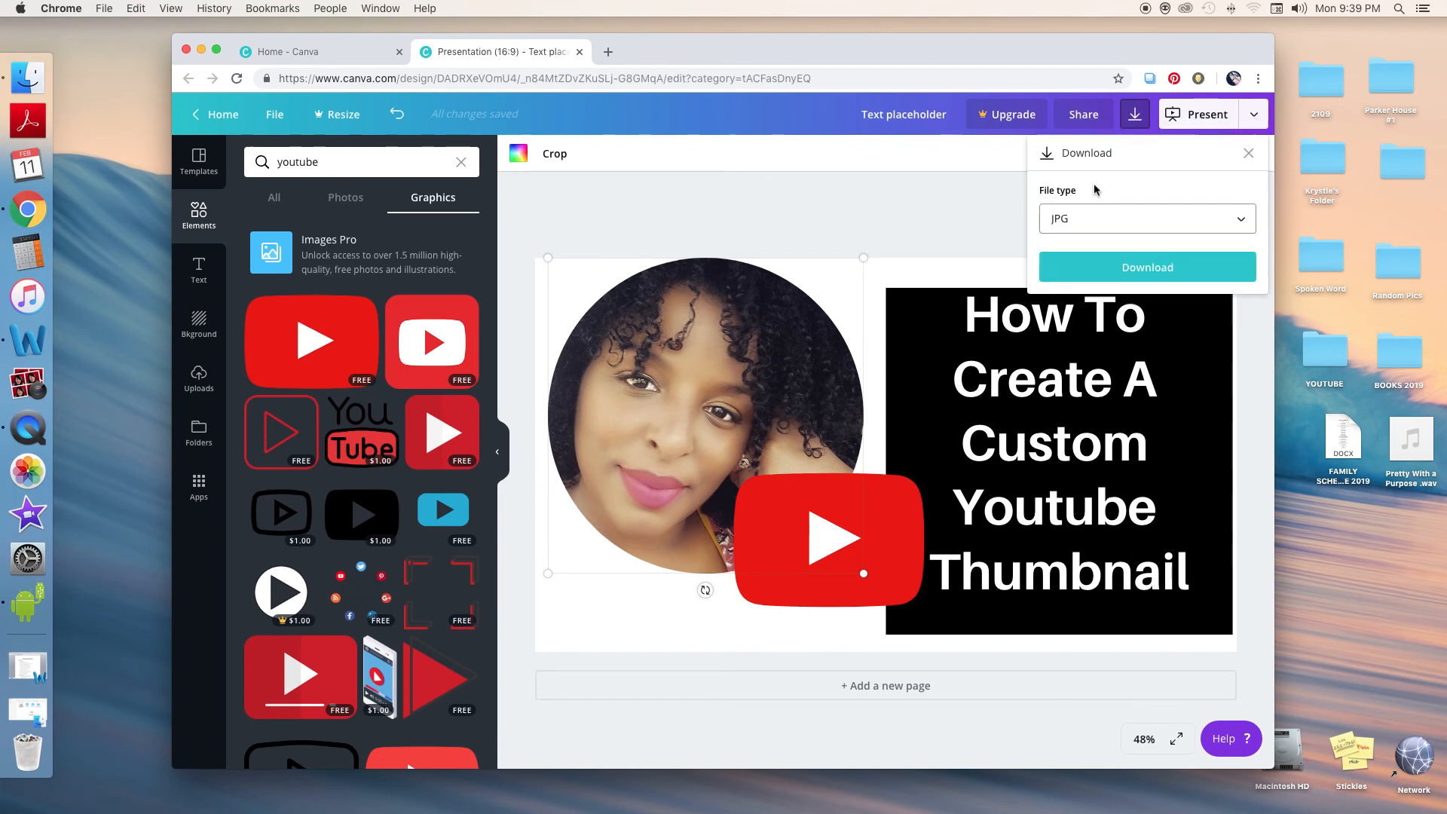
left_click(1121, 266)
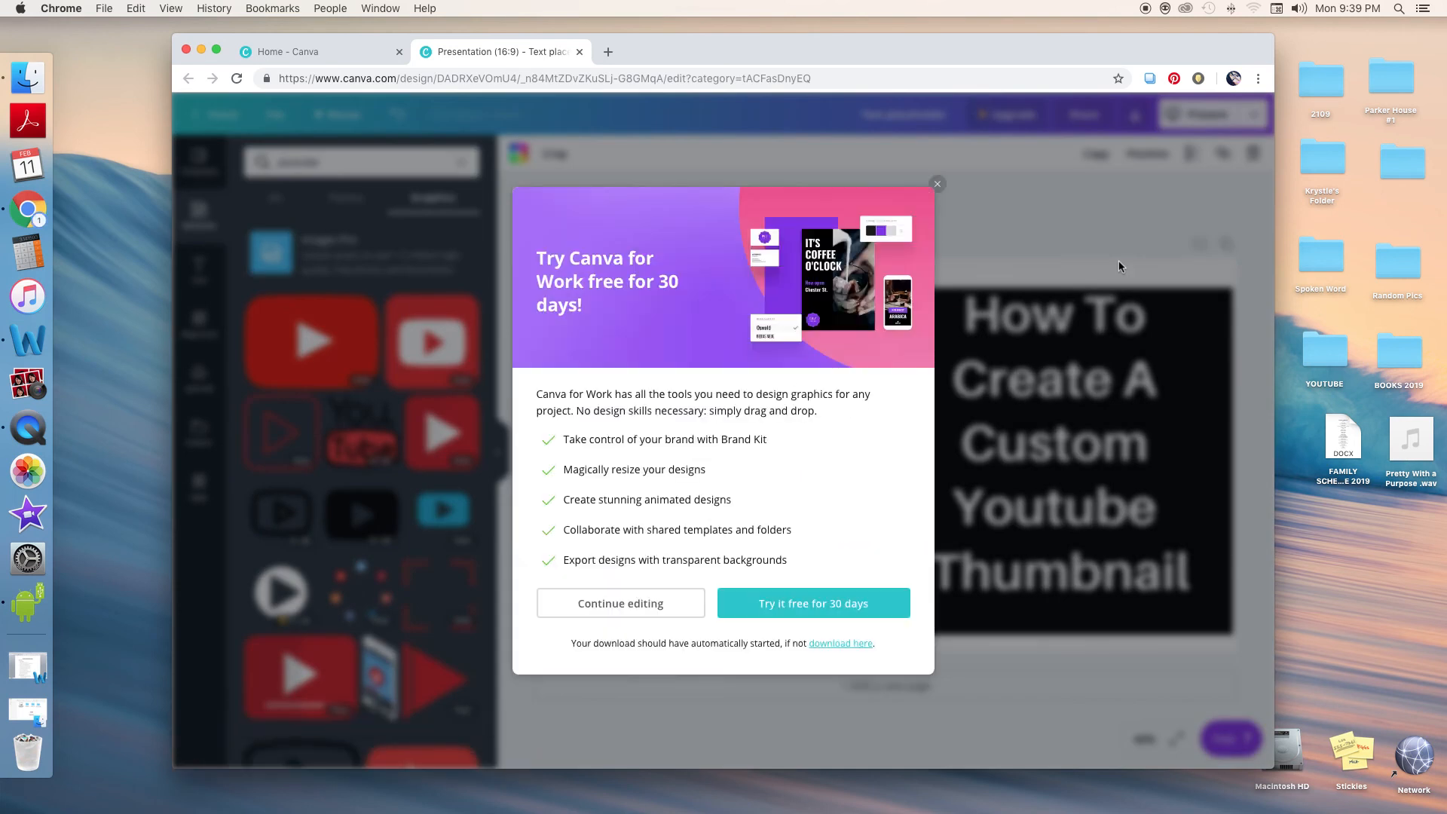
left_click(288, 753)
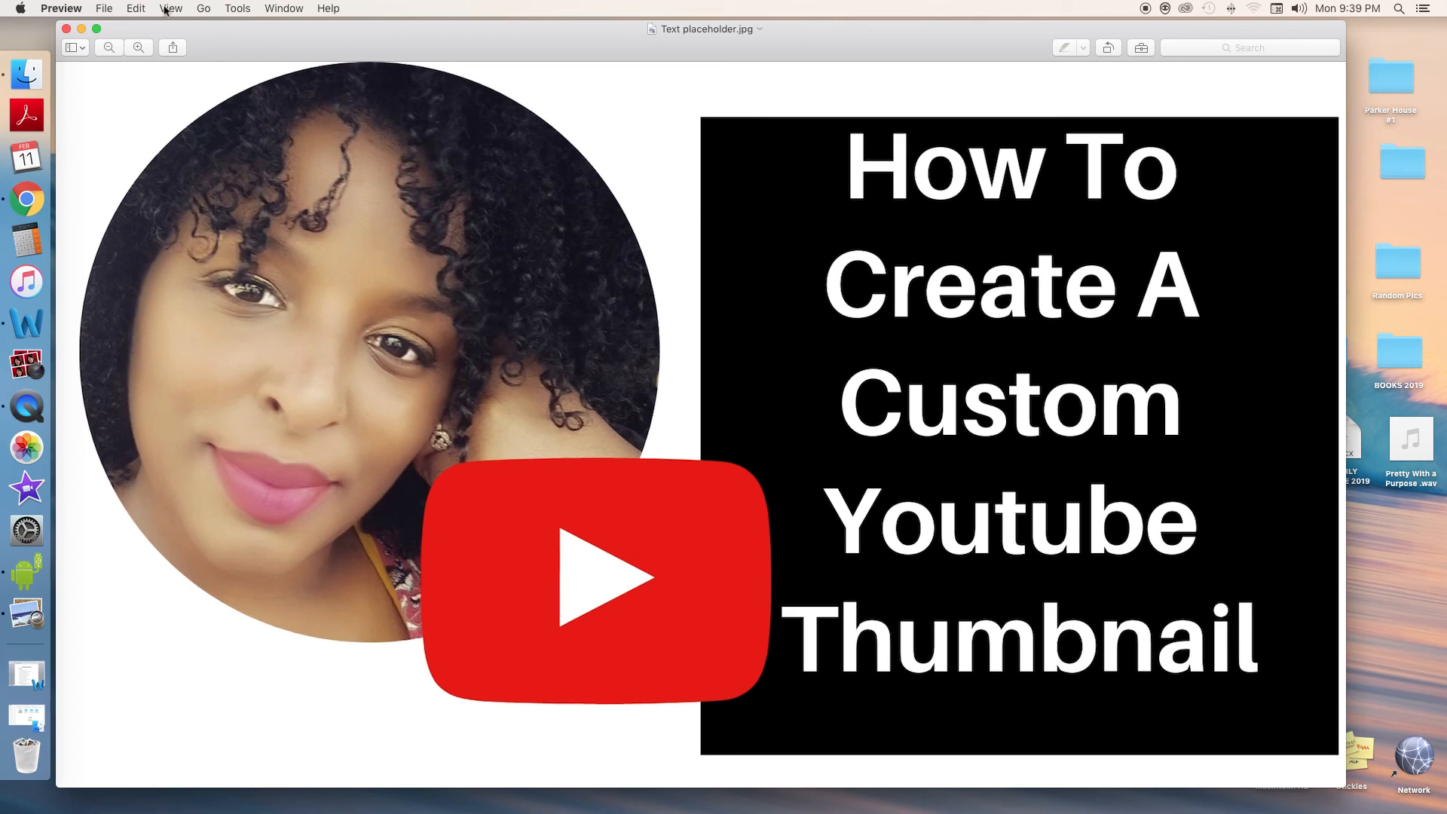
Move the downloaded JPG from the Downloads folder to the Desktop
left_click(106, 9)
left_click(144, 154)
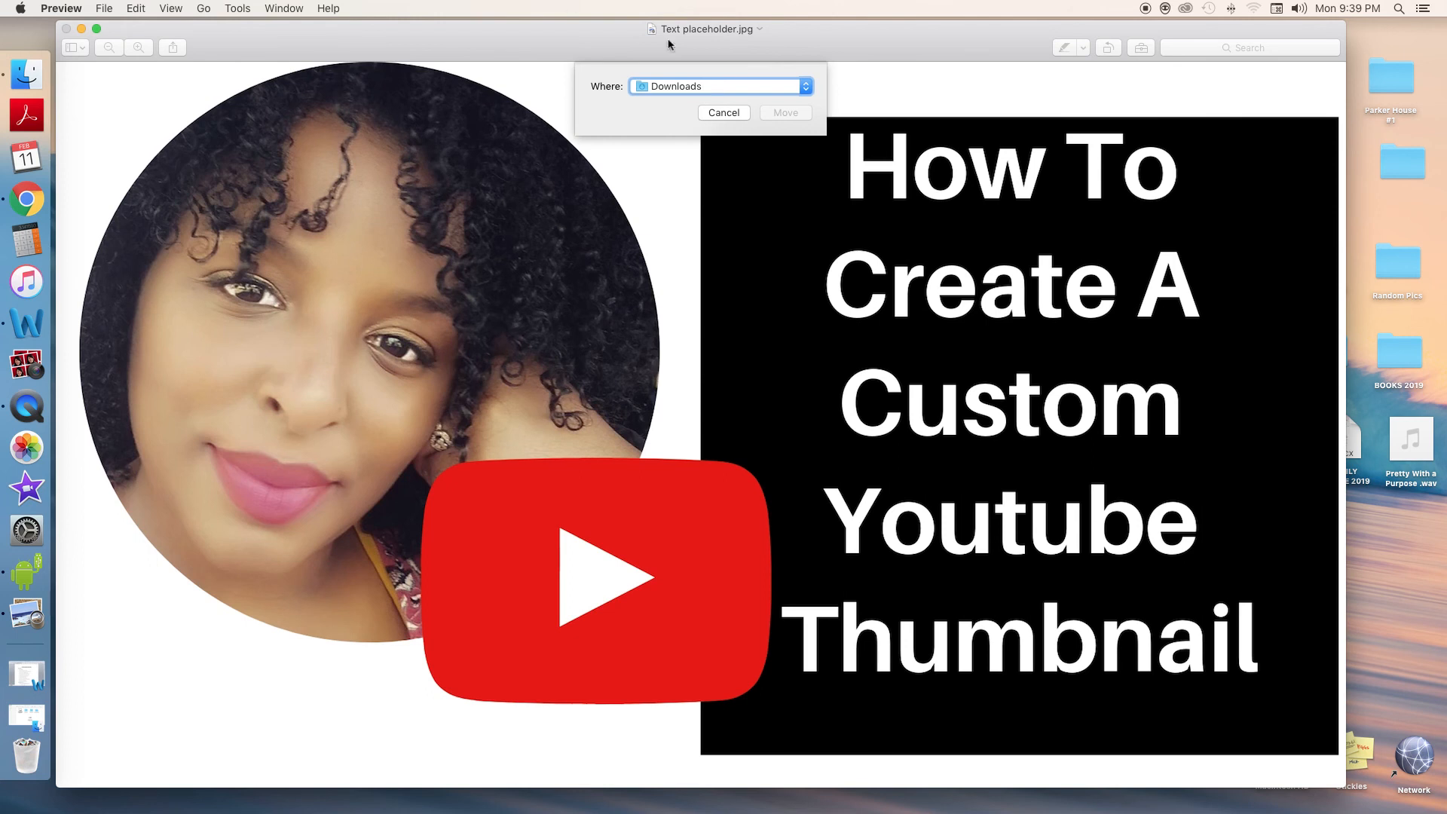
left_click(806, 88)
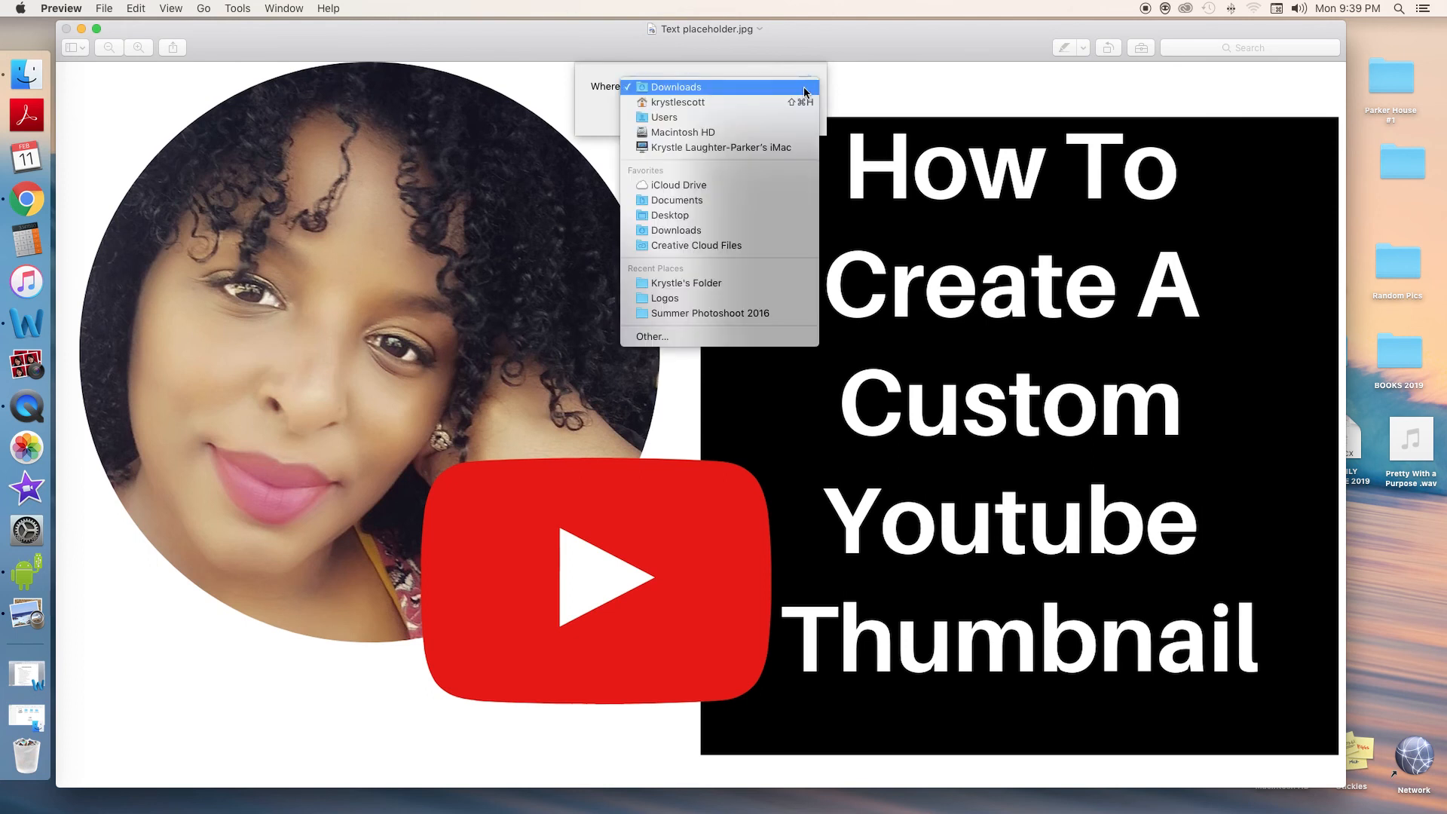
left_click(730, 215)
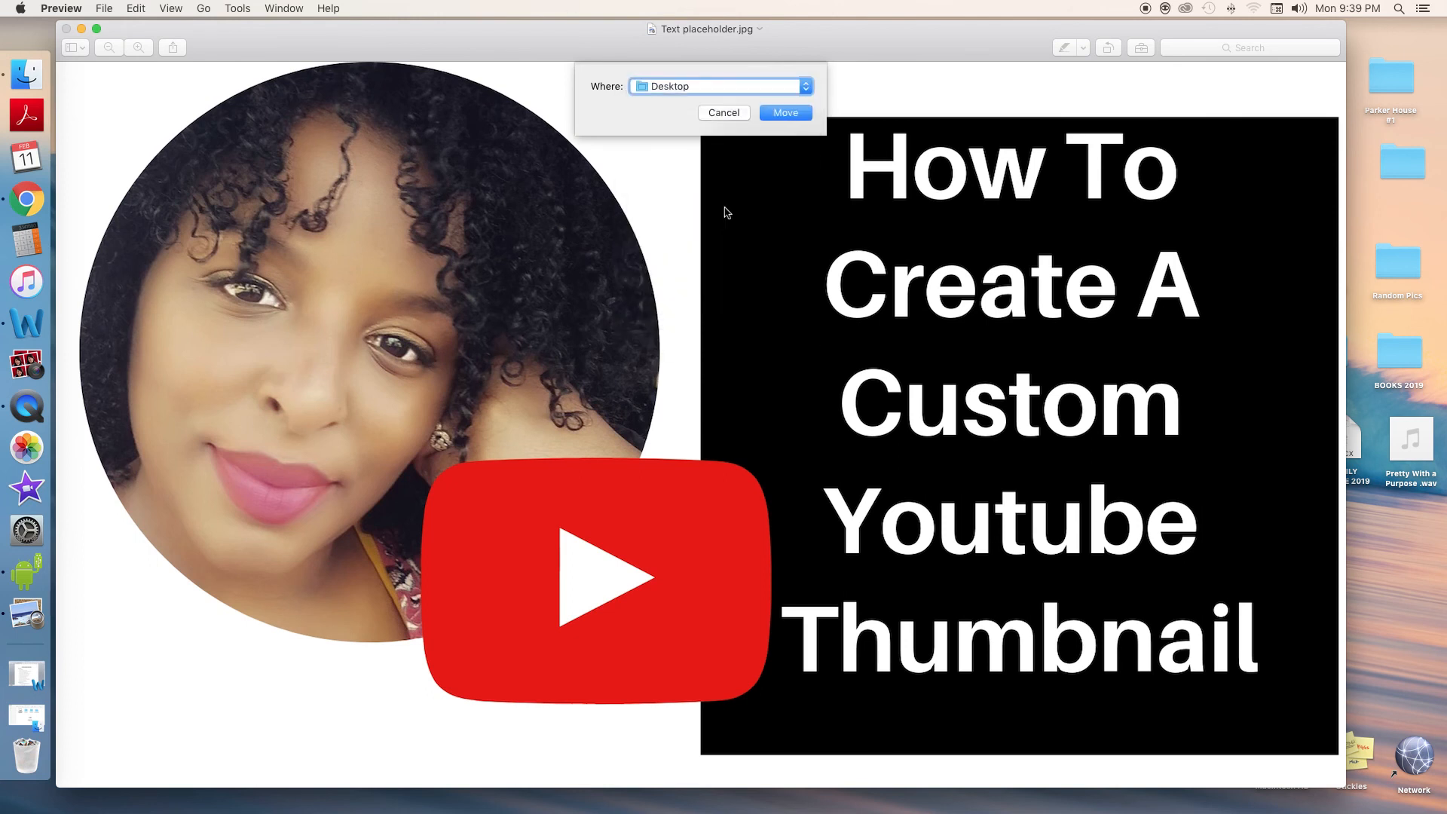
left_click(786, 113)
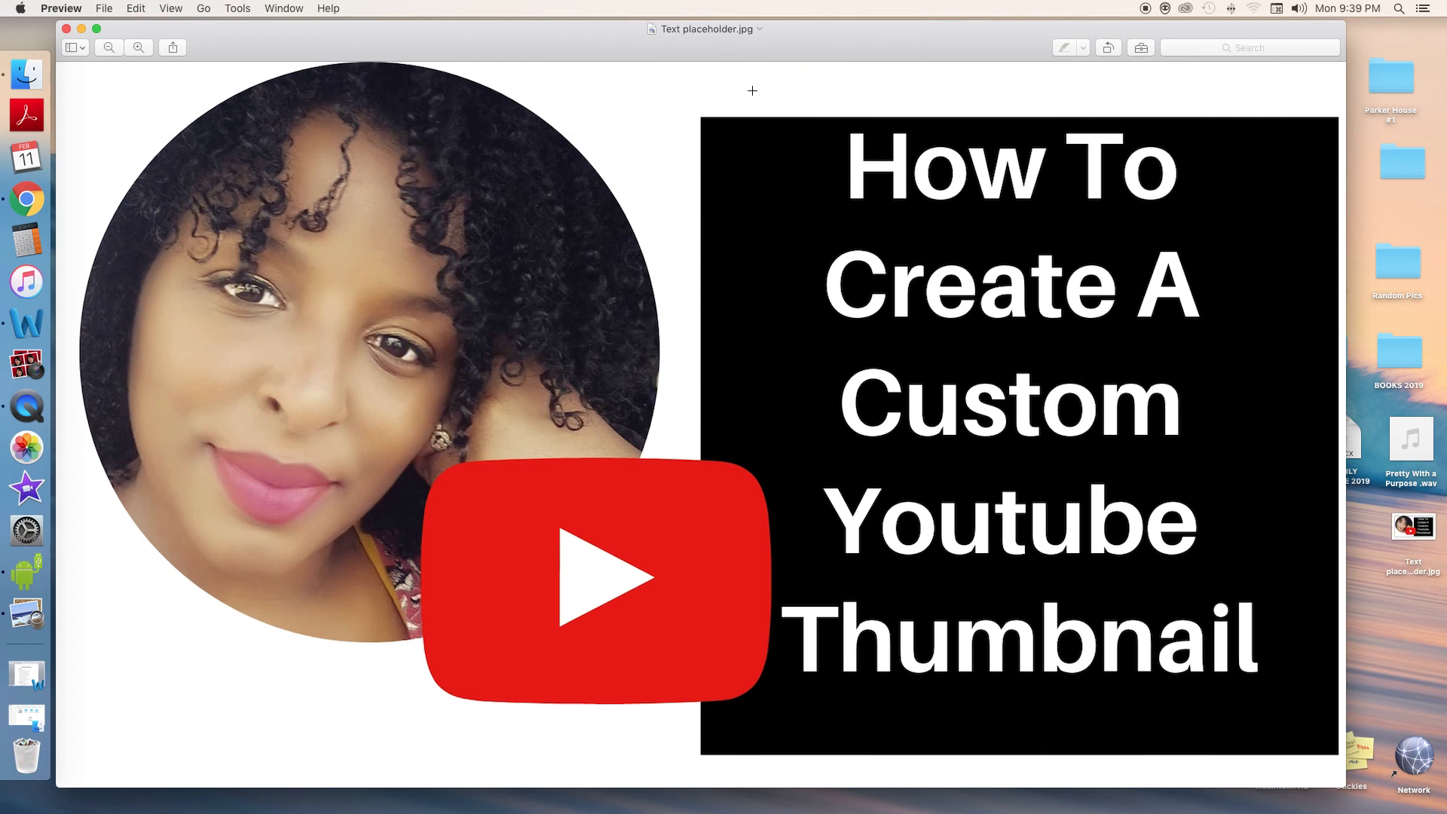
Close the image, reopen the thumbnail JPG from the Desktop to view it, and close it again
left_click(67, 28)
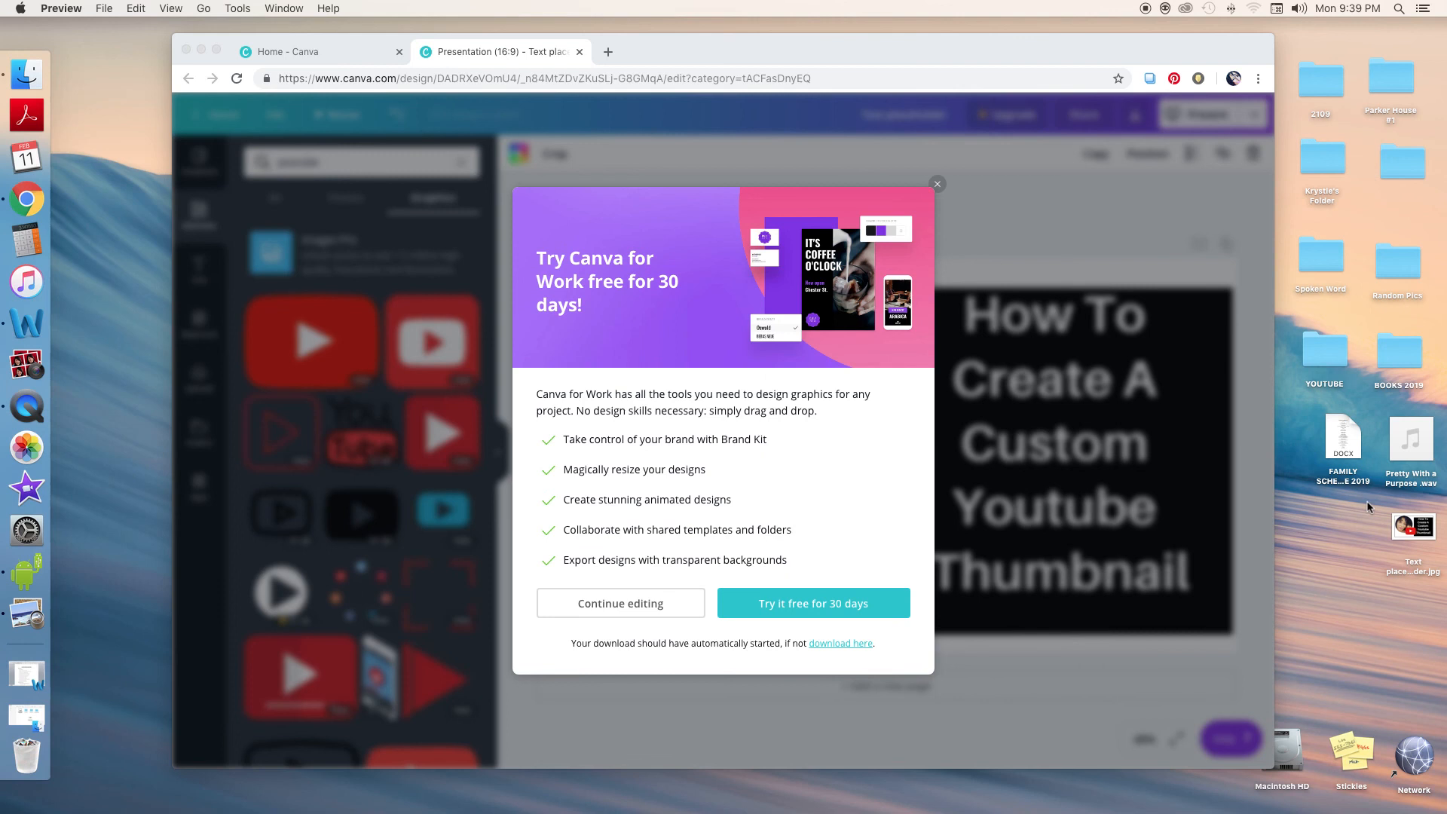
double_click(1410, 531)
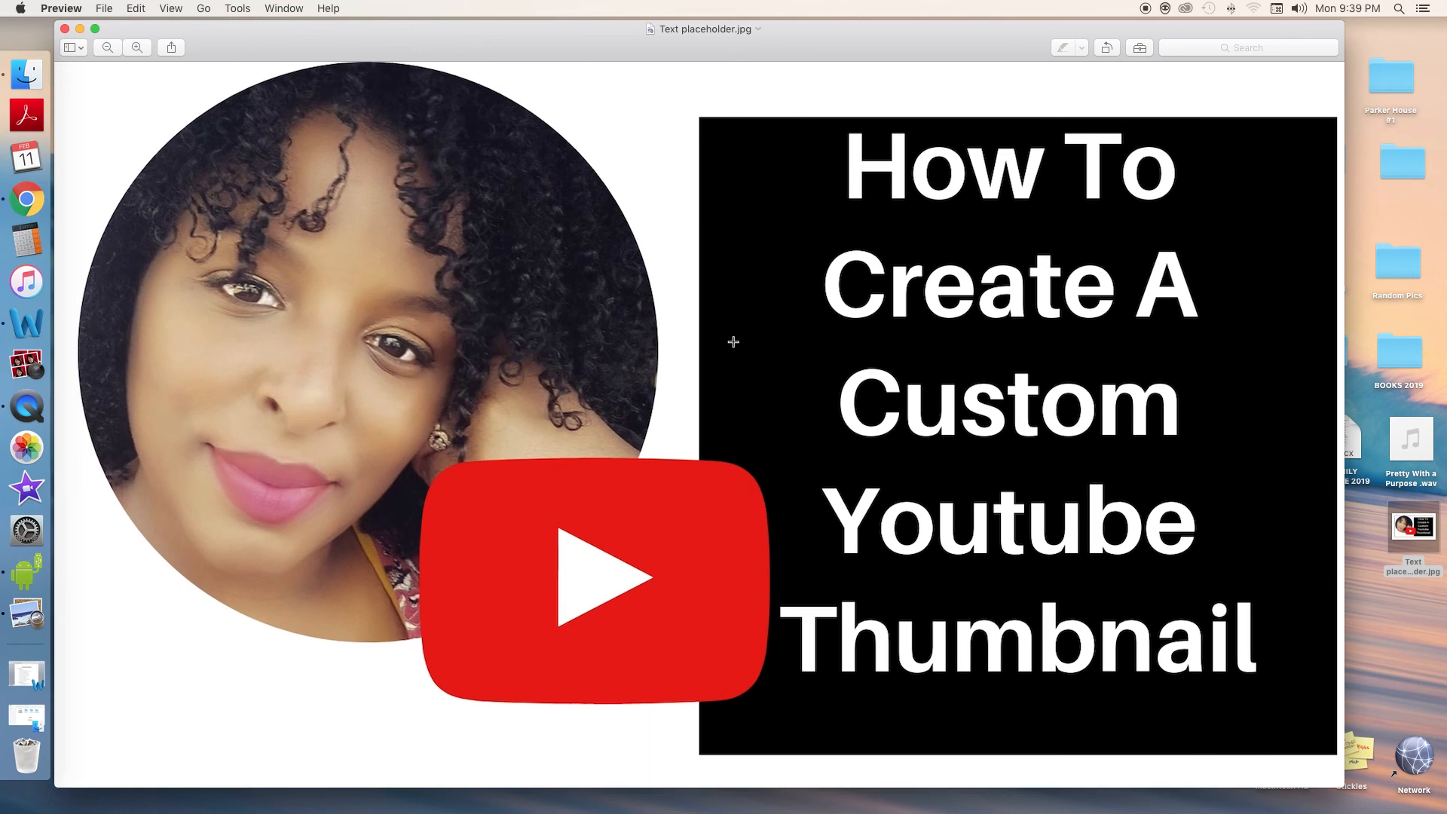
left_click(66, 29)
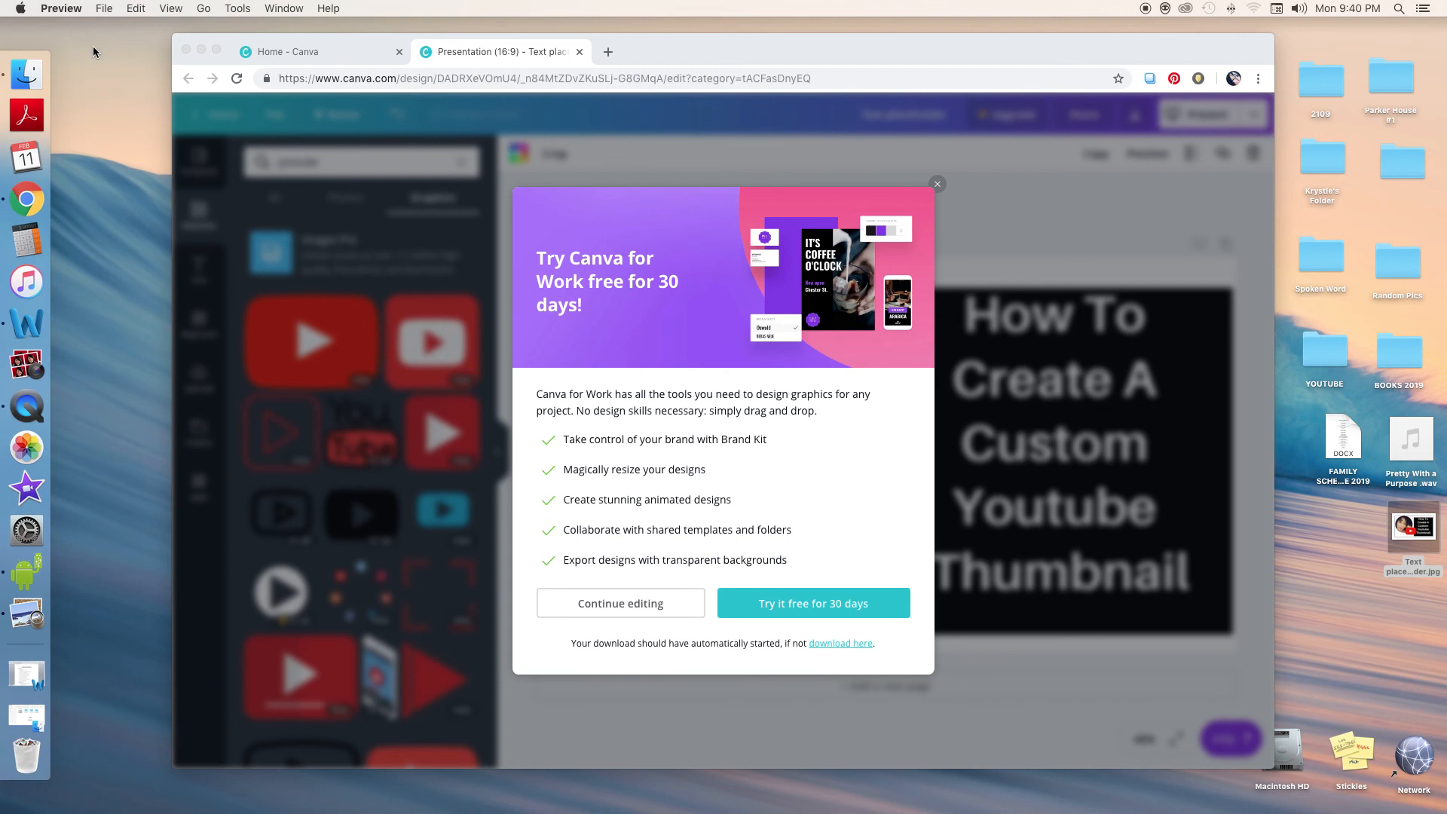
Close the Canva browser tabs and window
left_click(580, 53)
left_click(580, 53)
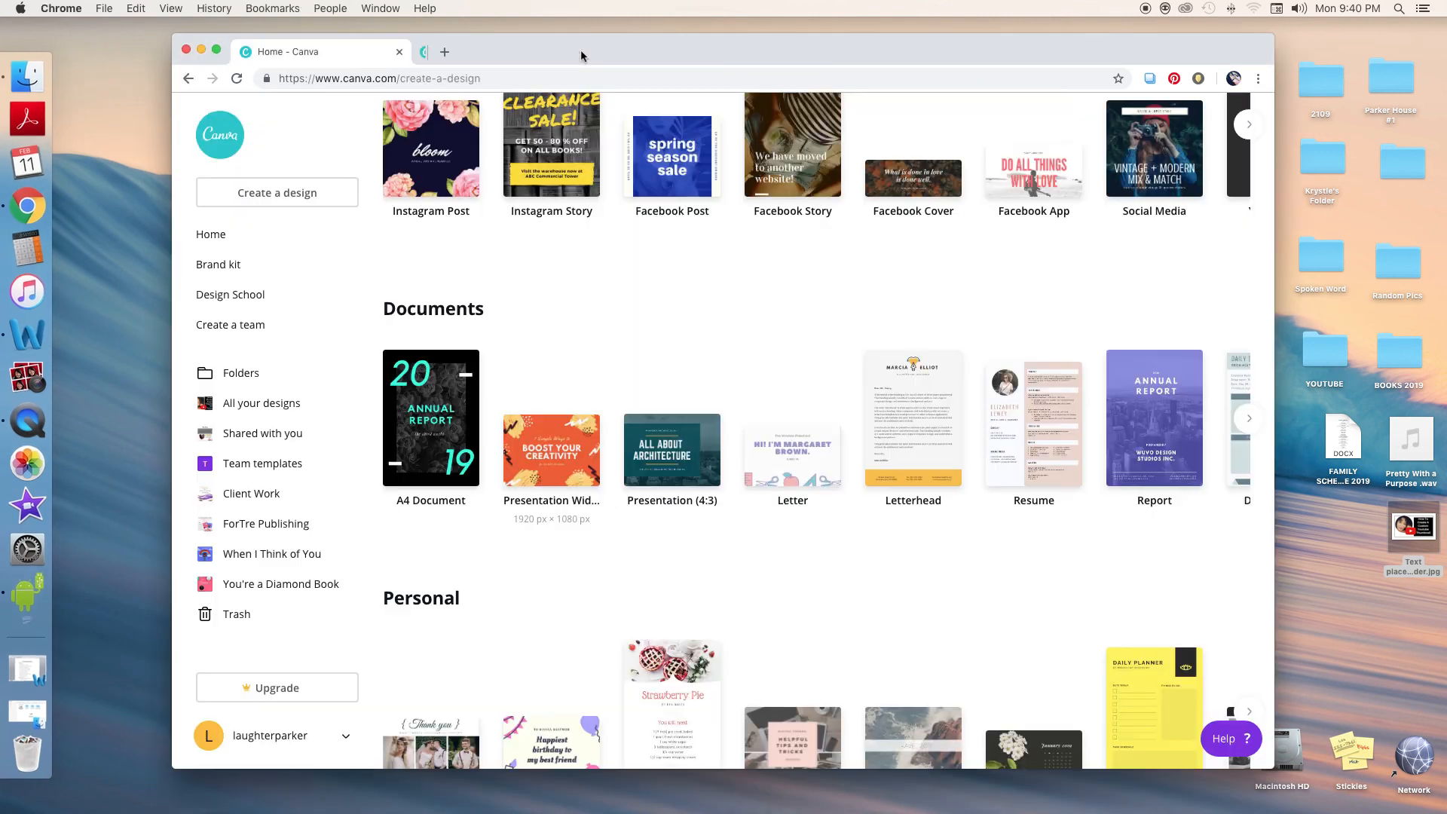
left_click(186, 50)
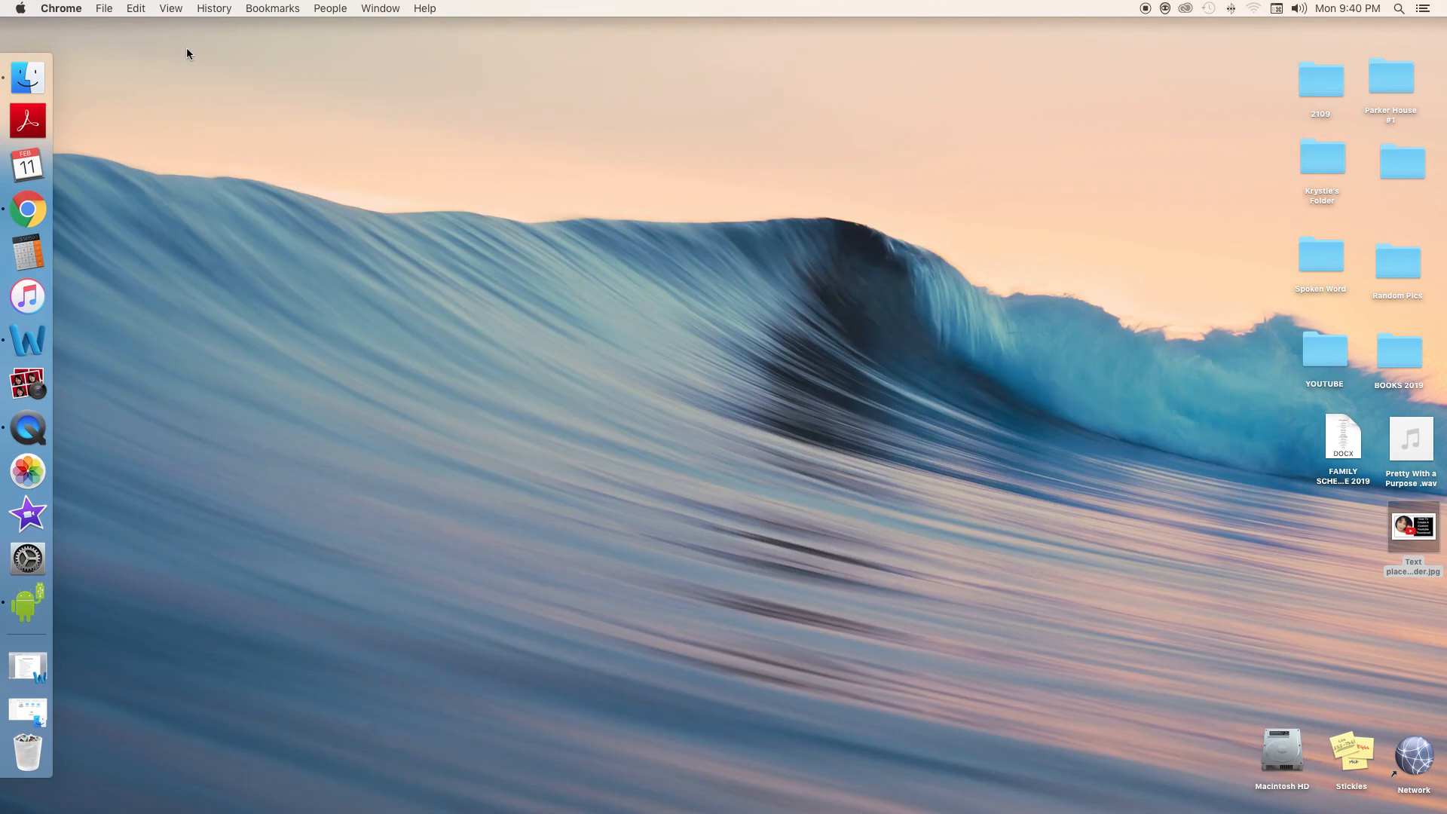